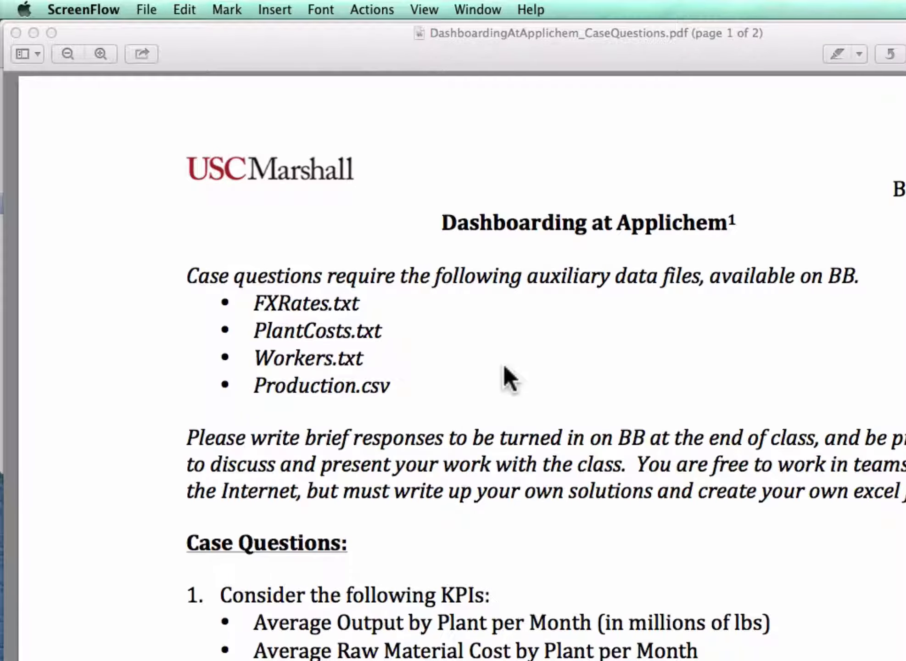
# - Launch Excel and create a new blank workbook
pyautogui.press('F4')
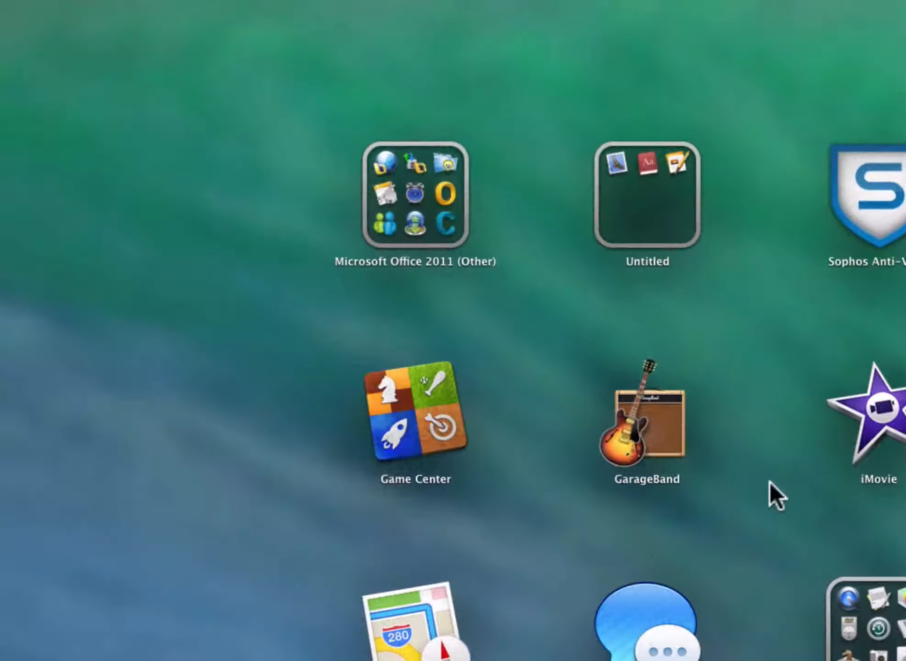
pyautogui.hscroll(-3, 770, 482)
pyautogui.click(882, 443)
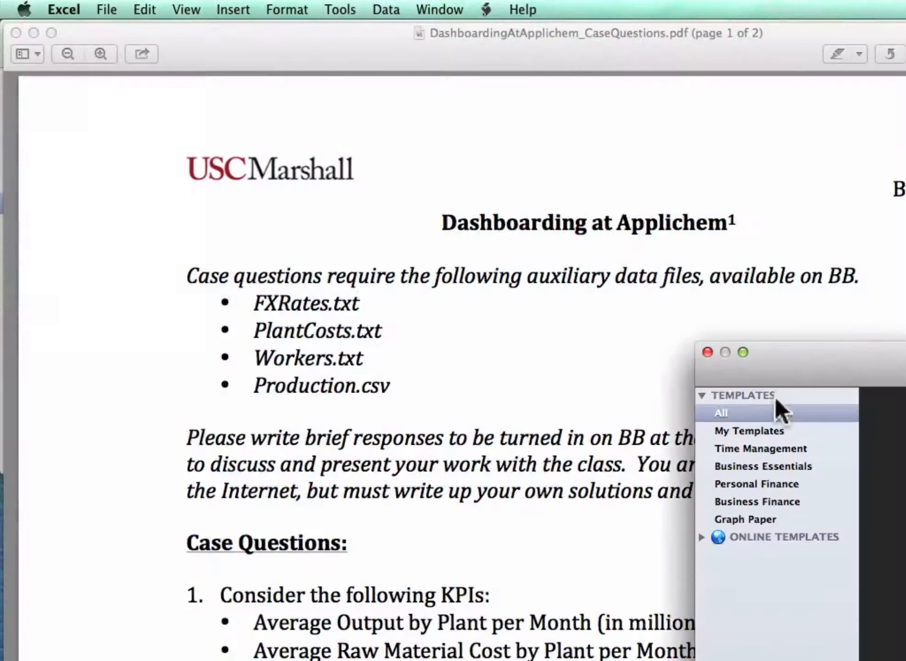
pyautogui.press('Return')
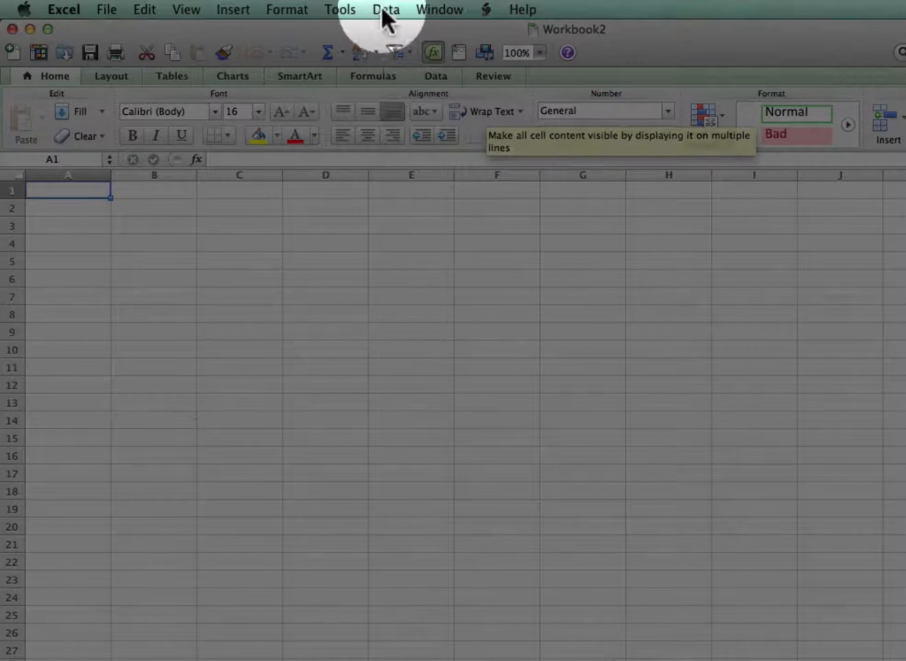
# - Import the text file Production.csv into the blank sheet as delimited data, with comma as a delimiter and General column format
pyautogui.click(386, 9)
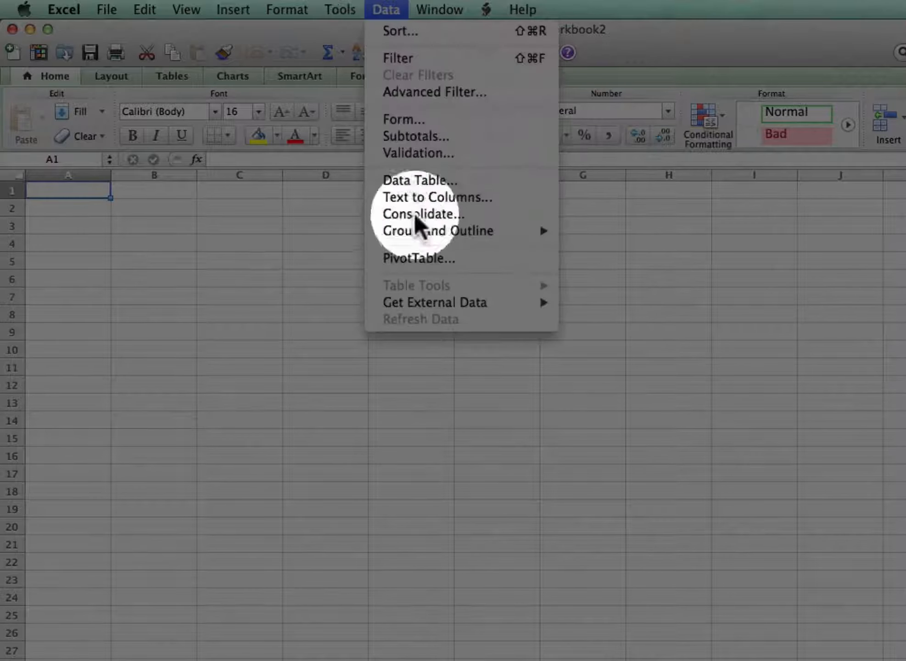
pyautogui.moveTo(422, 305)
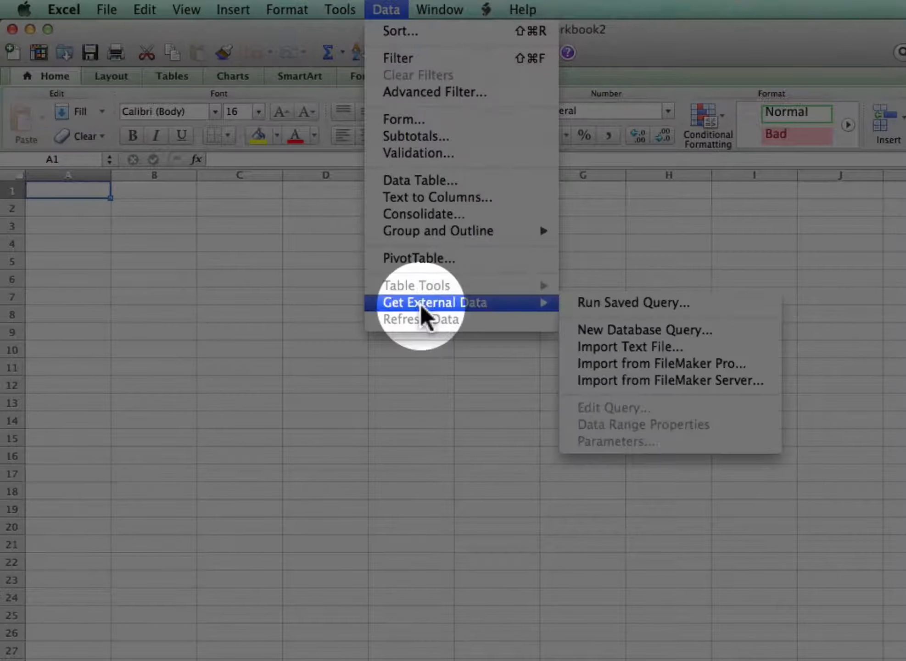
pyautogui.click(641, 348)
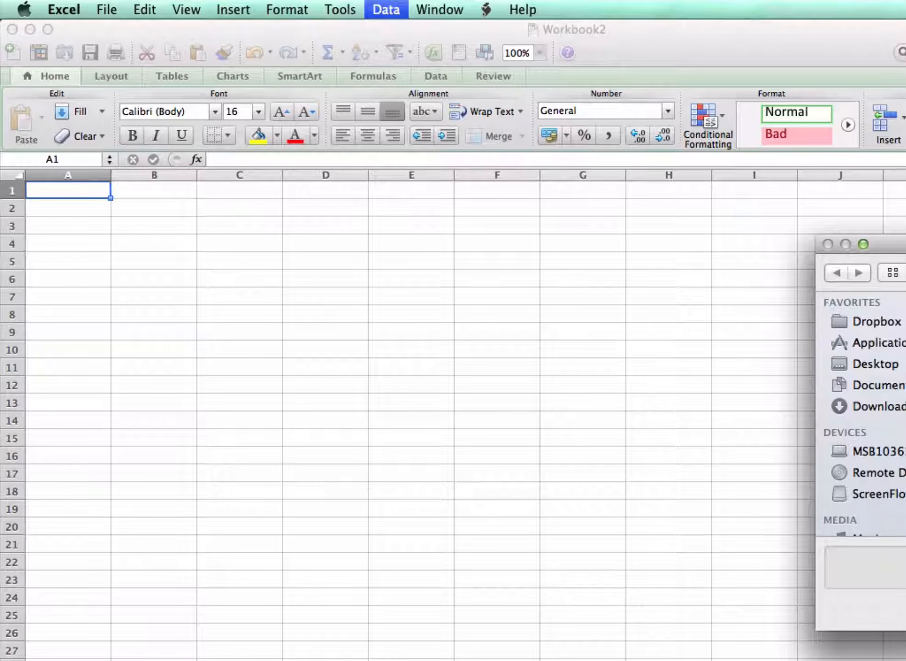
pyautogui.press('Return')
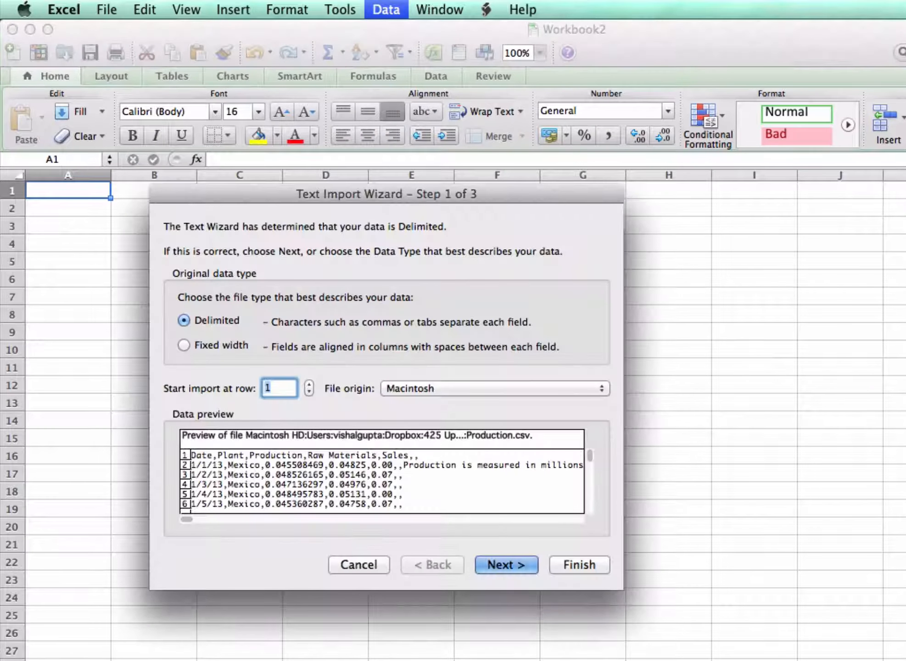
pyautogui.click(524, 567)
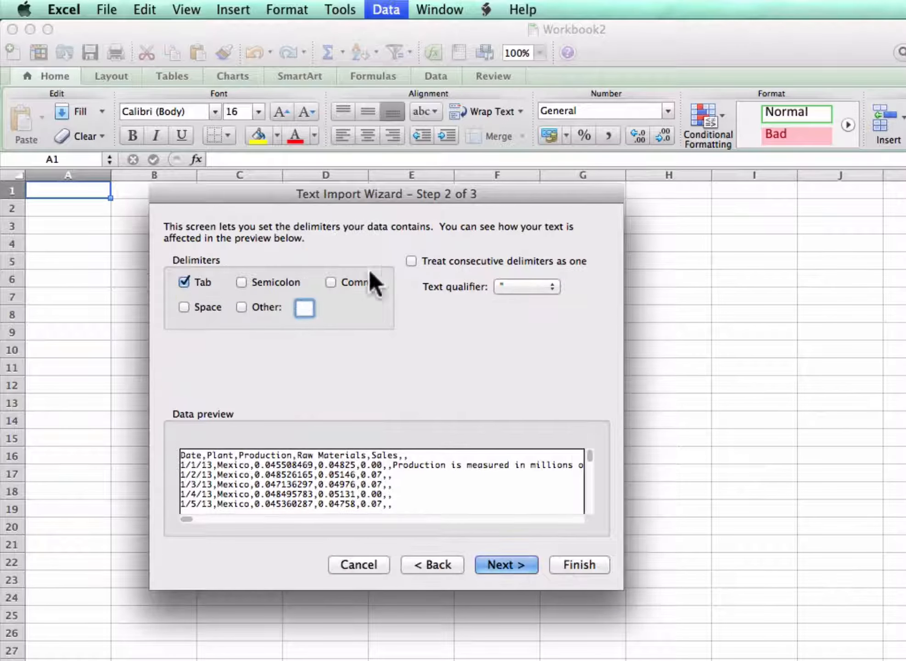
pyautogui.click(358, 282)
pyautogui.press('Return')
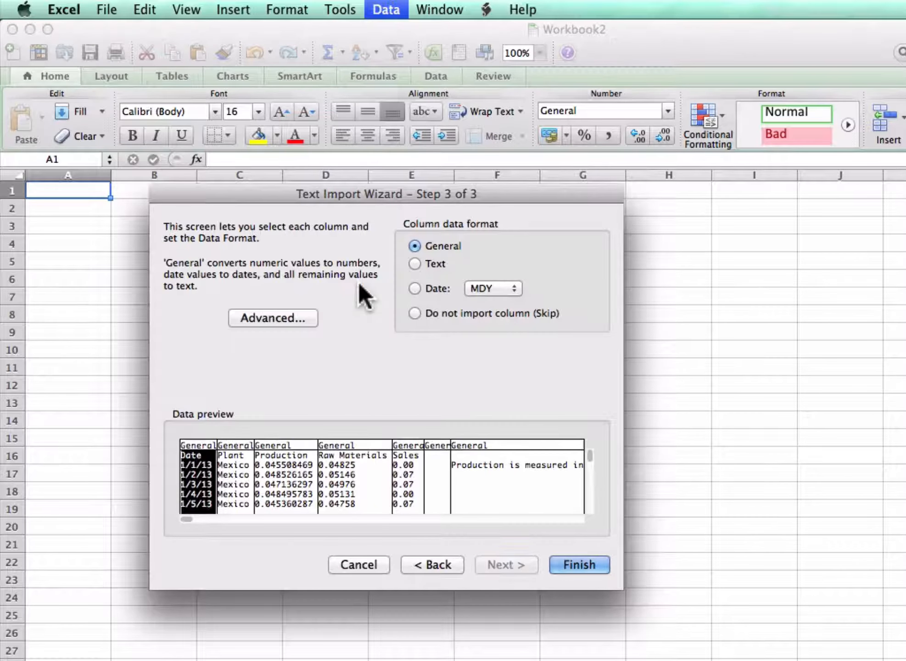
pyautogui.press('Return')
pyautogui.press('Return')
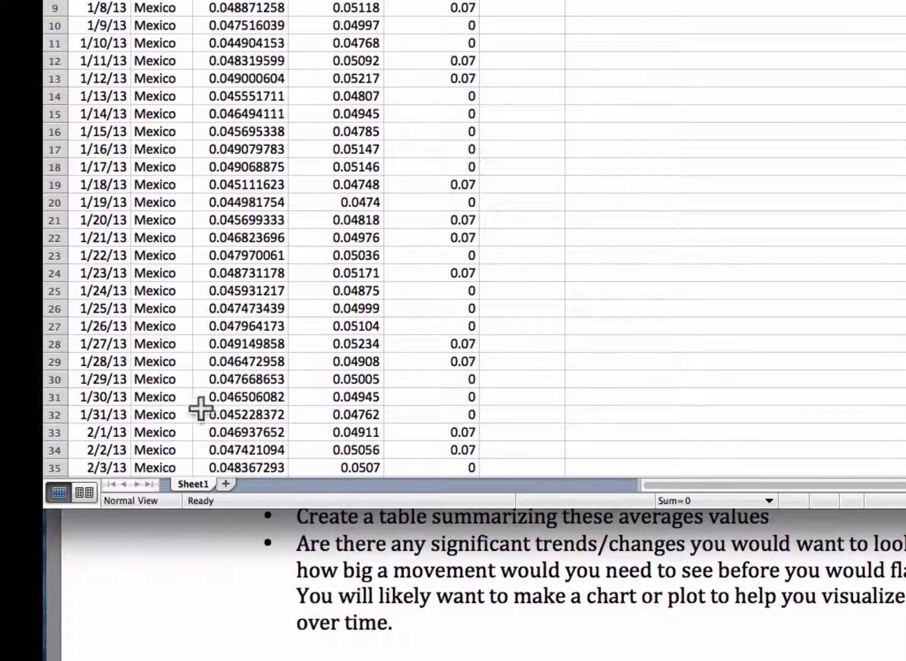
# - Rename the sheet holding the imported production data as ProductionData
pyautogui.rightClick(193, 481)
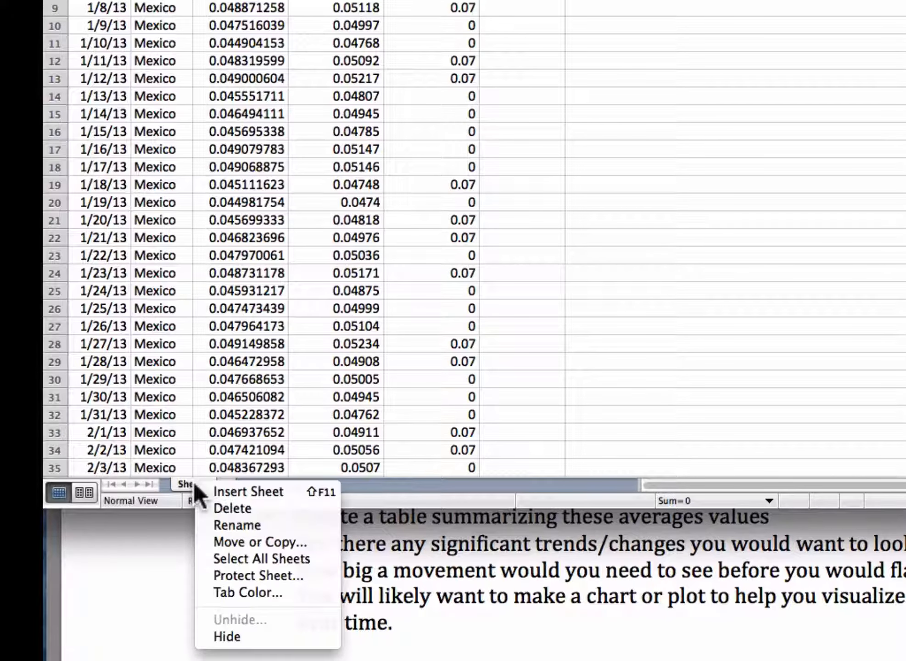
pyautogui.click(265, 518)
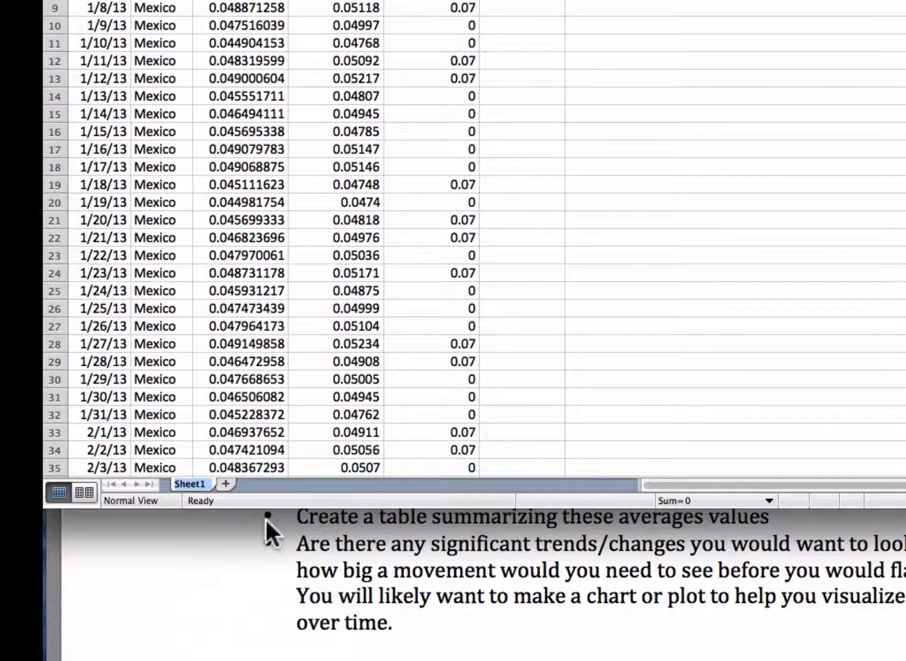
pyautogui.write('Production')
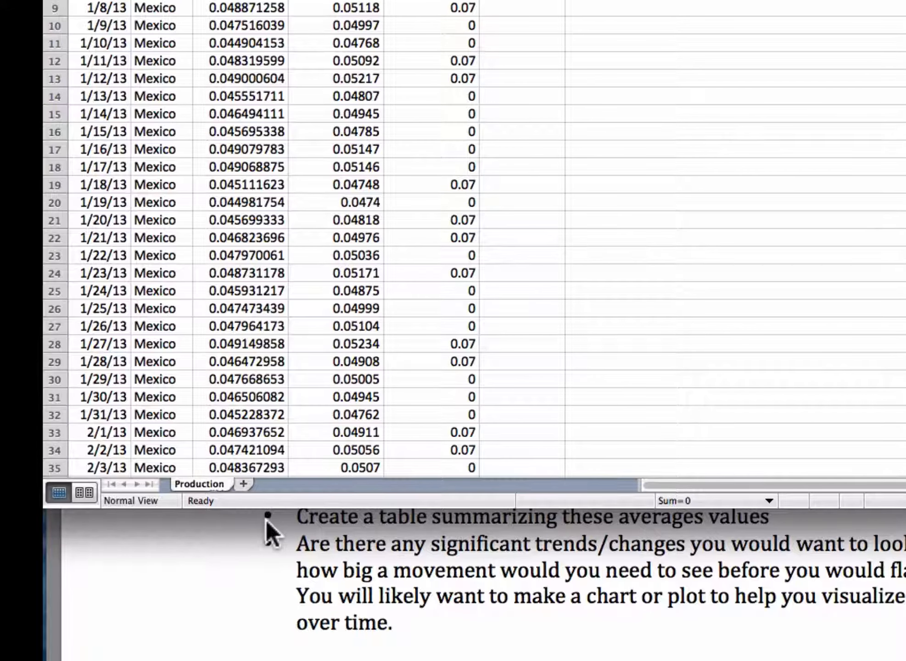
pyautogui.write('Data')
pyautogui.press('Return')
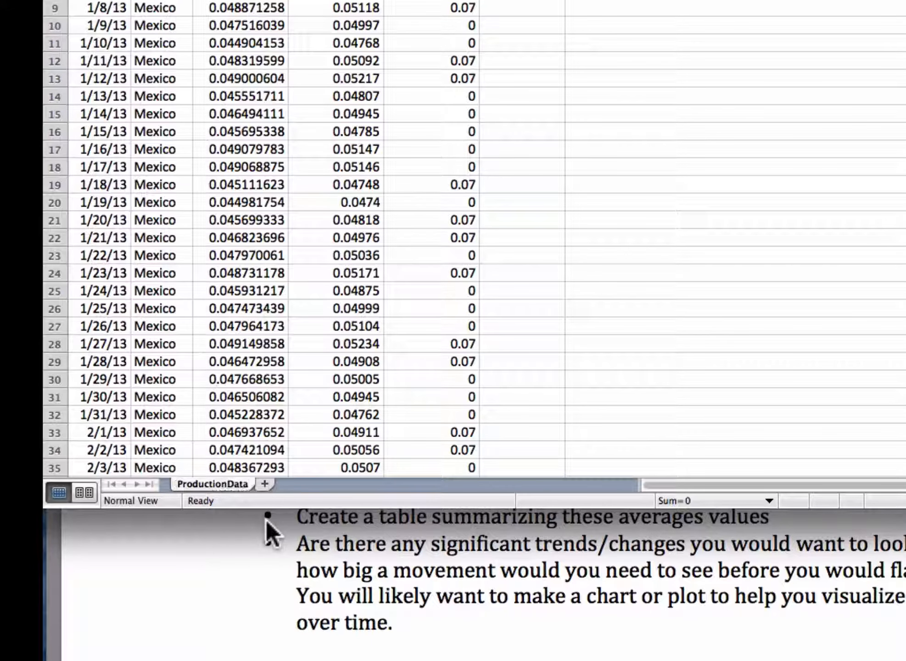
# - Add a new sheet and import PlantCosts.txt into it as delimited data, starting at cell A1
pyautogui.click(264, 481)
pyautogui.click(390, 10)
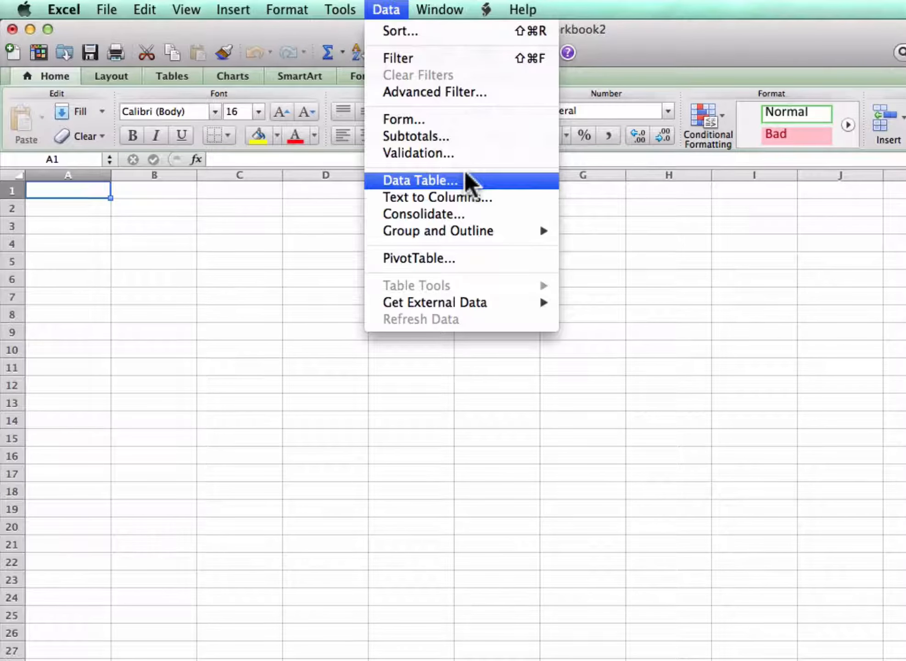
pyautogui.moveTo(485, 301)
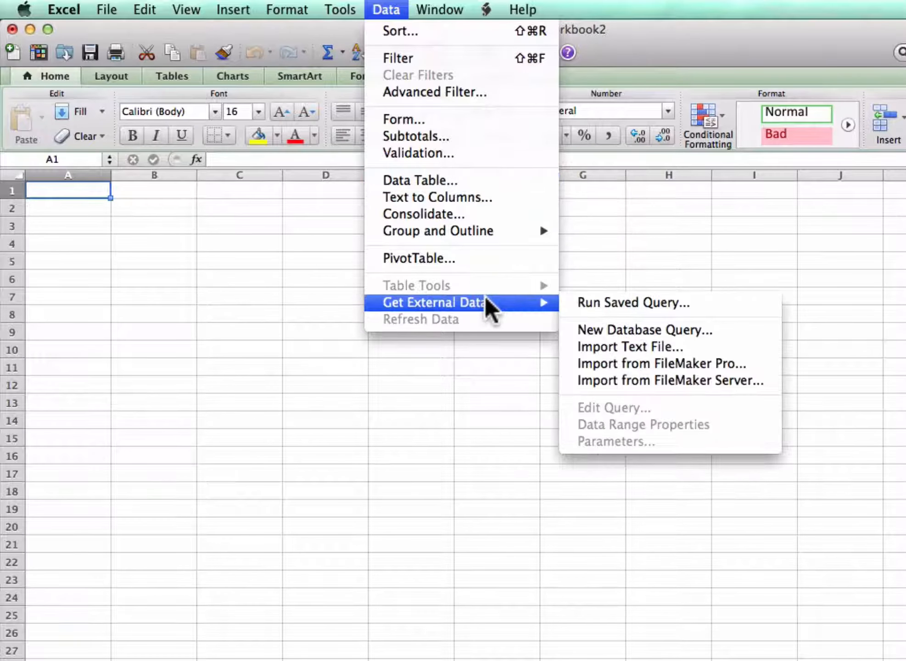
pyautogui.click(639, 348)
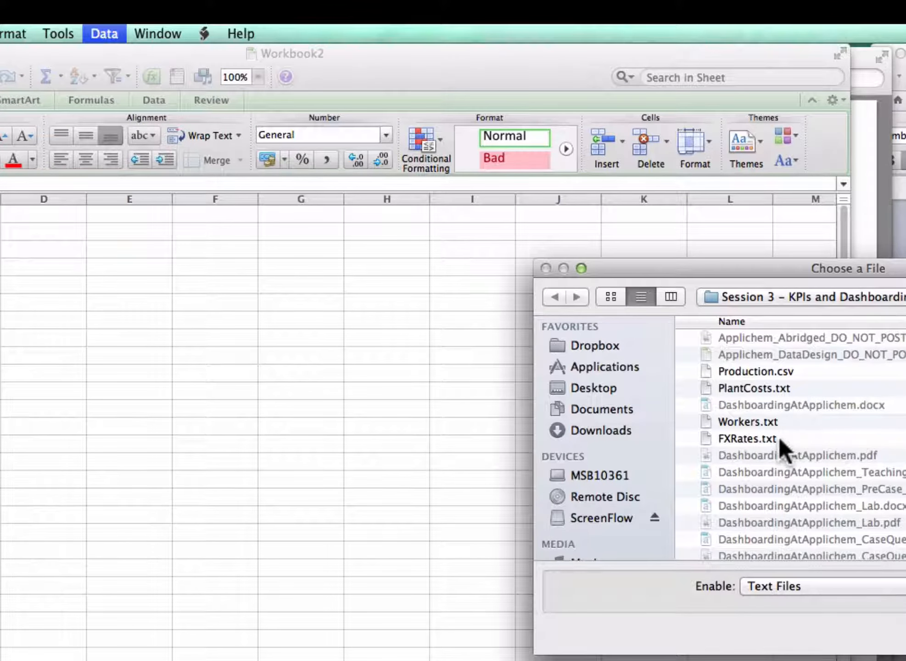
pyautogui.click(762, 388)
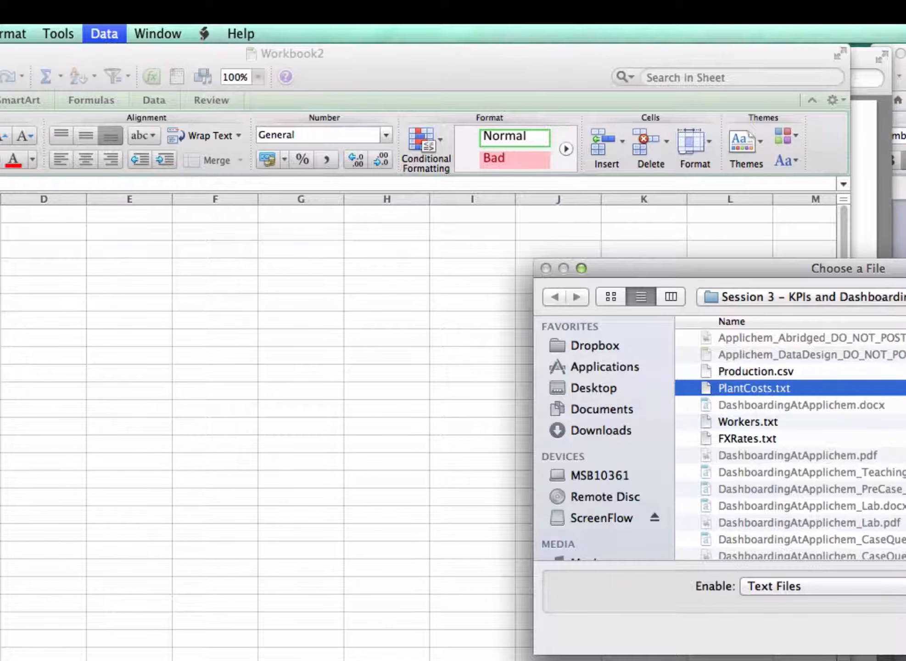
pyautogui.press('Return')
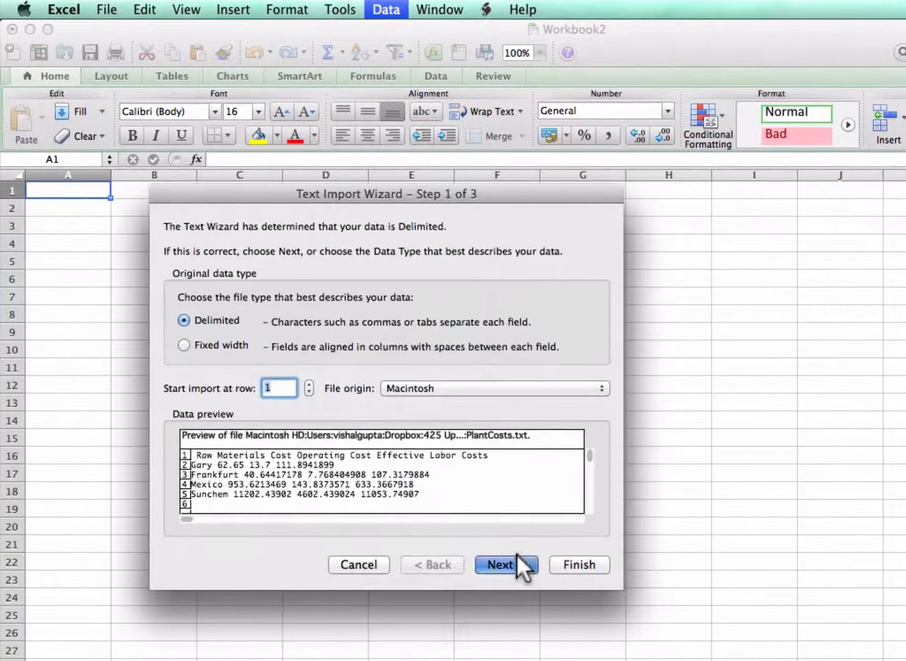
pyautogui.click(518, 558)
pyautogui.click(589, 566)
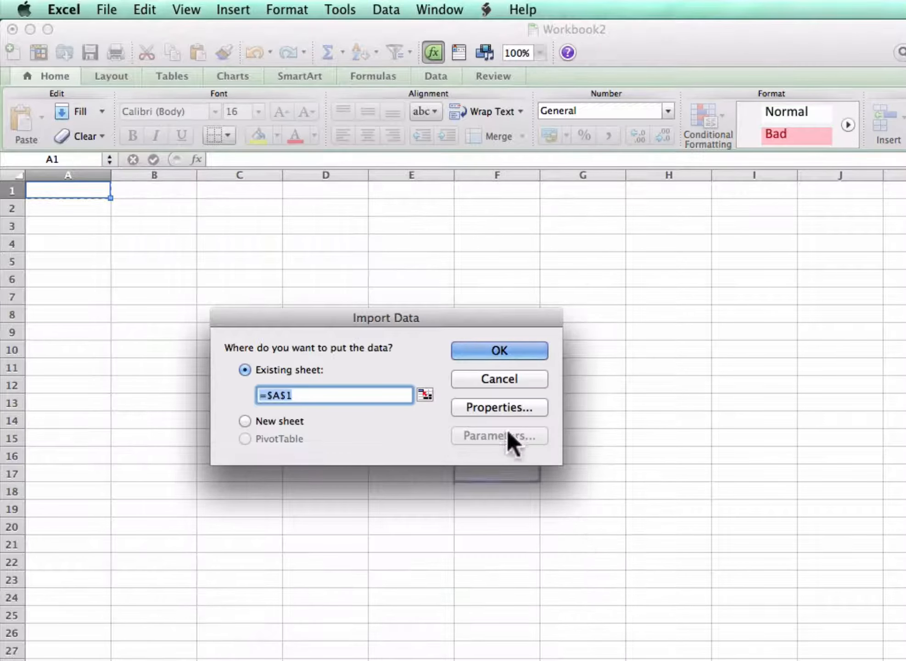
pyautogui.click(478, 353)
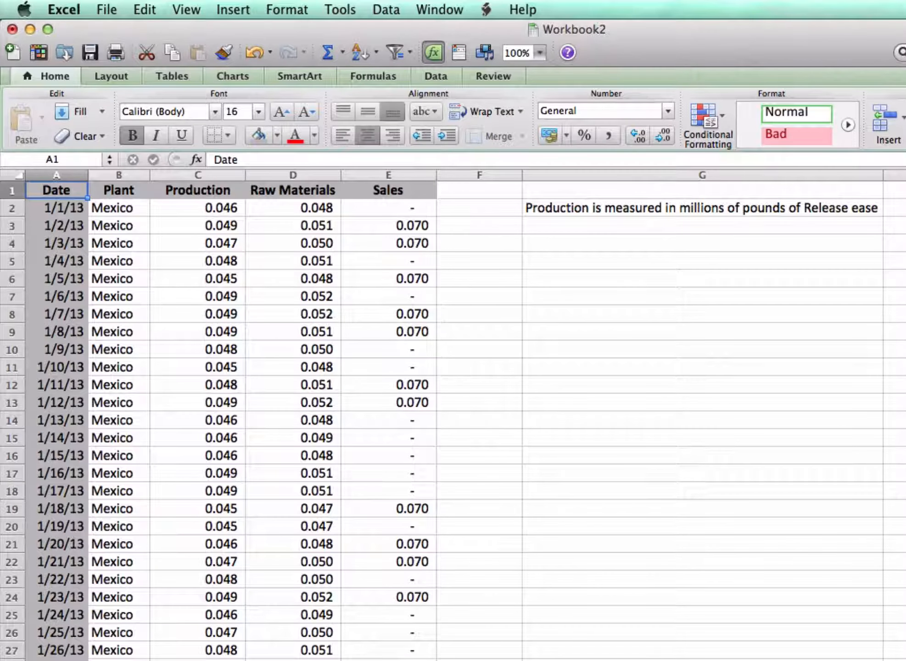
# - Select the first four rows of Production and Raw Materials values, C2:D5, and return to cell C2
pyautogui.click(198, 660)
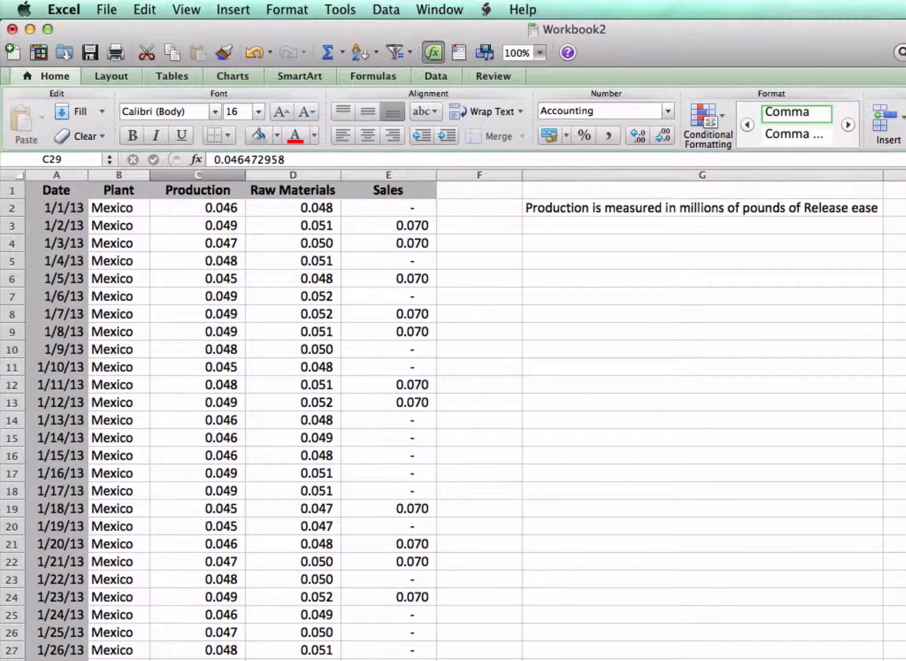
pyautogui.press('super+Up')
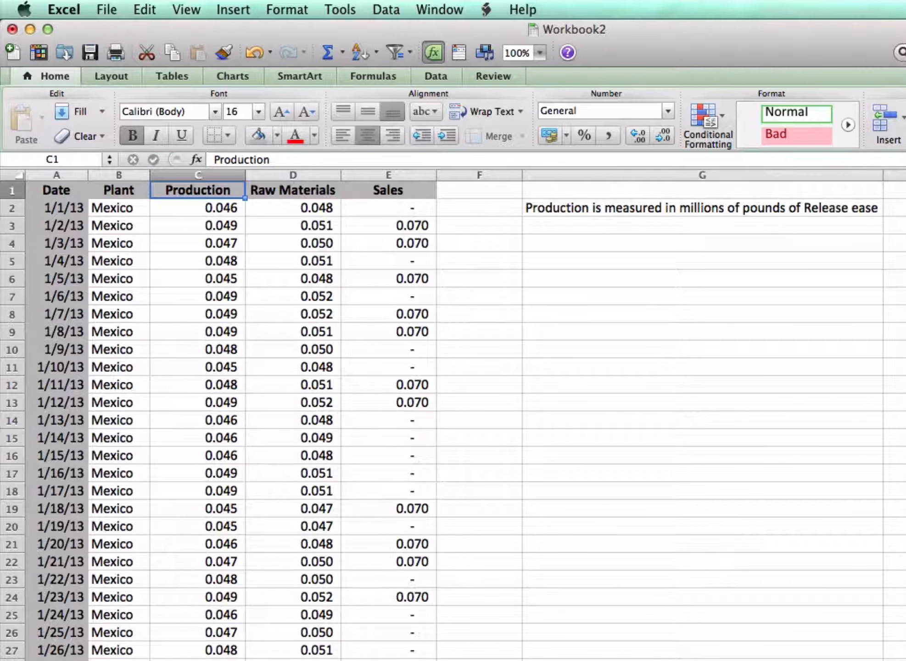
pyautogui.press('Down')
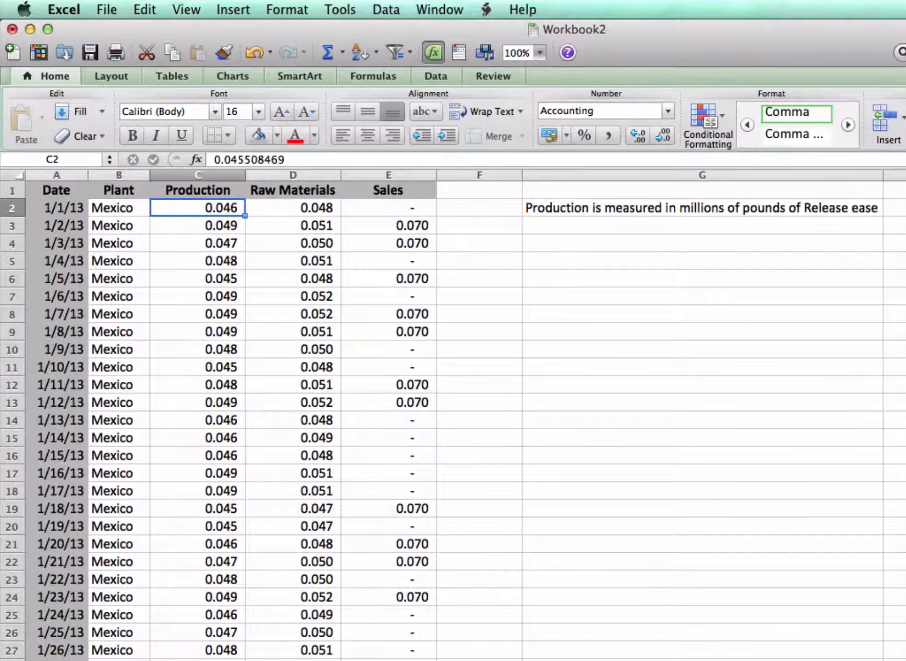
pyautogui.hotkey('shift', 'Right')
pyautogui.hotkey('shift', 'Down')
pyautogui.hotkey('shift', 'Down')
pyautogui.hotkey('shift', 'Down')
pyautogui.hotkey('shift', 'Down')
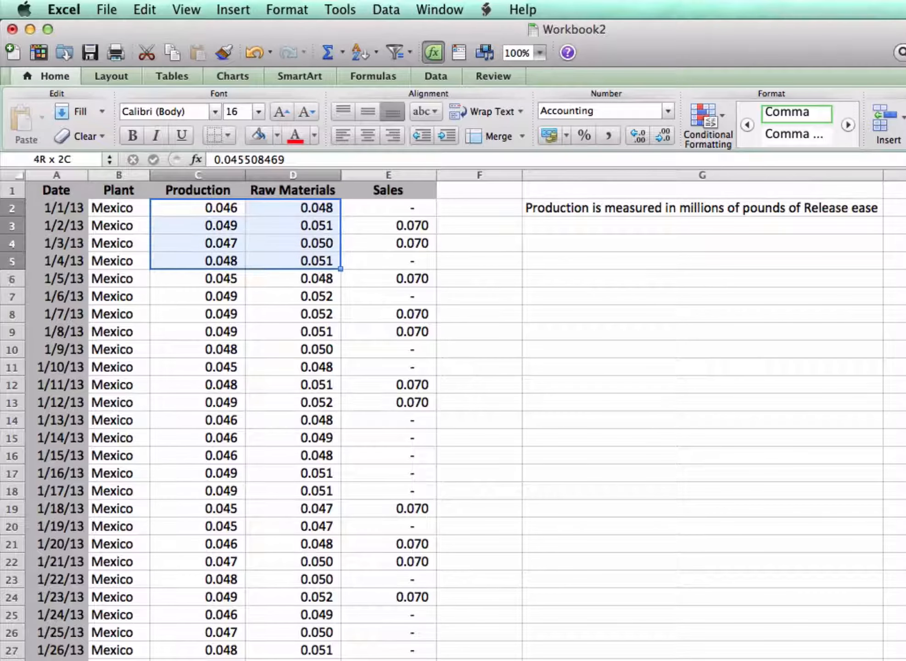
pyautogui.press('Up')
pyautogui.press('Down')
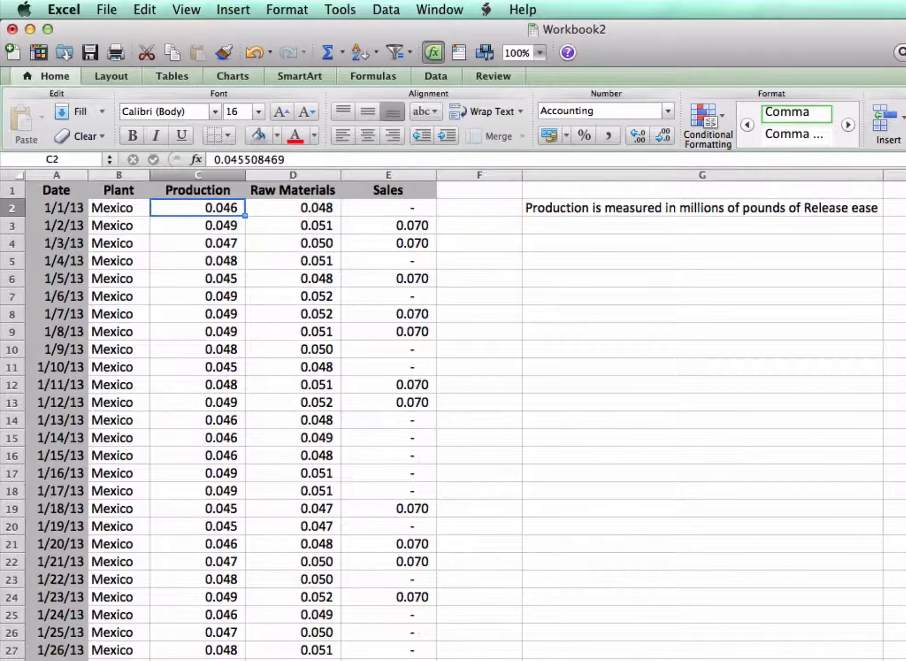
# - Reduce all Production and Raw Materials values to two decimal places, and set them back to three decimal places
pyautogui.press('Right')
pyautogui.press('Left')
pyautogui.hotkey('shift', 'Right')
pyautogui.press('super+shift+Down')
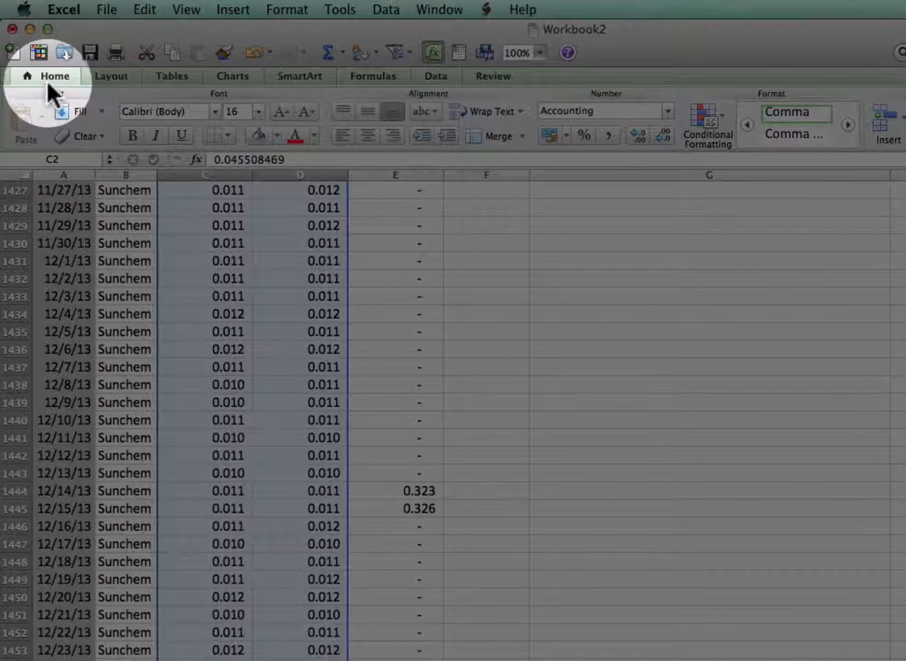
pyautogui.click(47, 75)
pyautogui.click(67, 77)
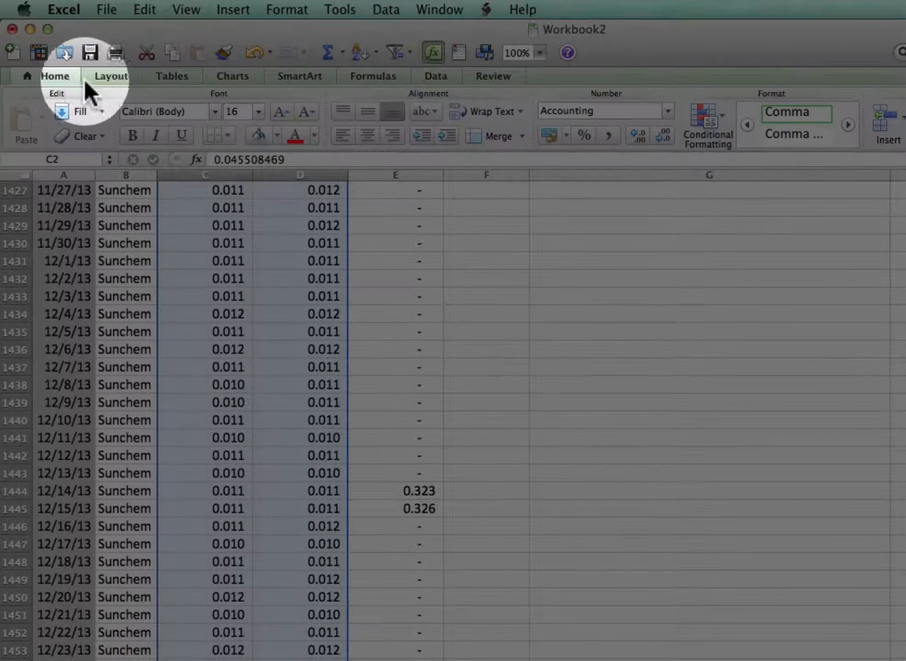
pyautogui.click(653, 138)
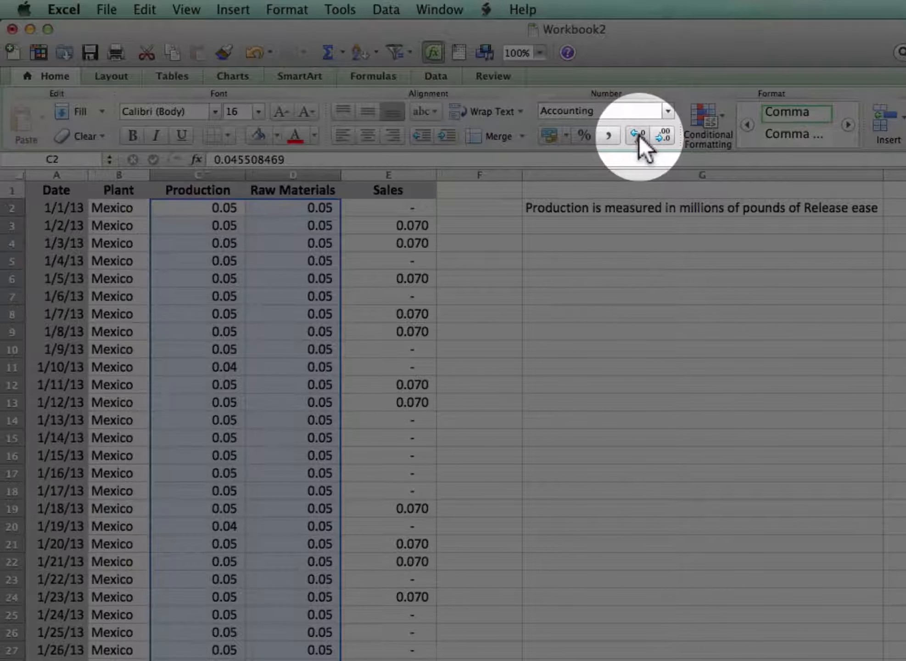
pyautogui.click(640, 137)
pyautogui.click(349, 526)
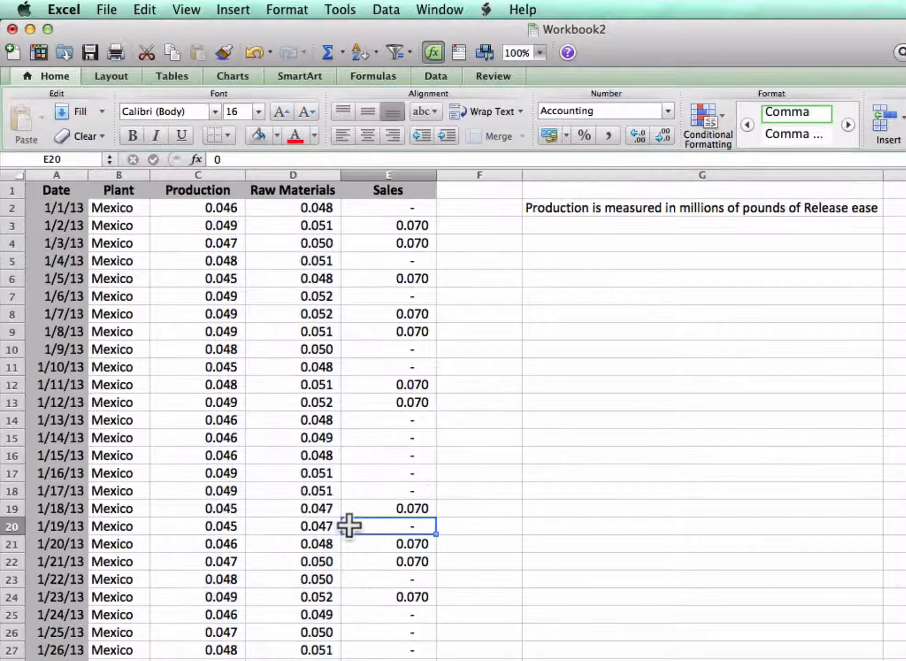
# - Select the whole Date column from its header in A1 down to the last record
pyautogui.click(62, 633)
pyautogui.press('super+Up')
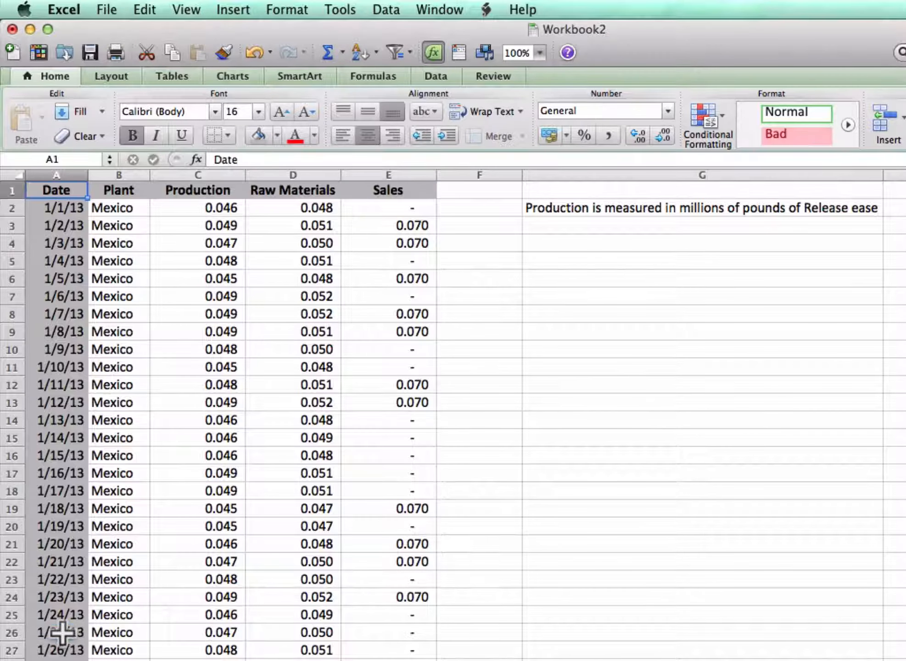
pyautogui.press('shift+super+Right')
pyautogui.press('super+Left')
pyautogui.press('shift+super+Down')
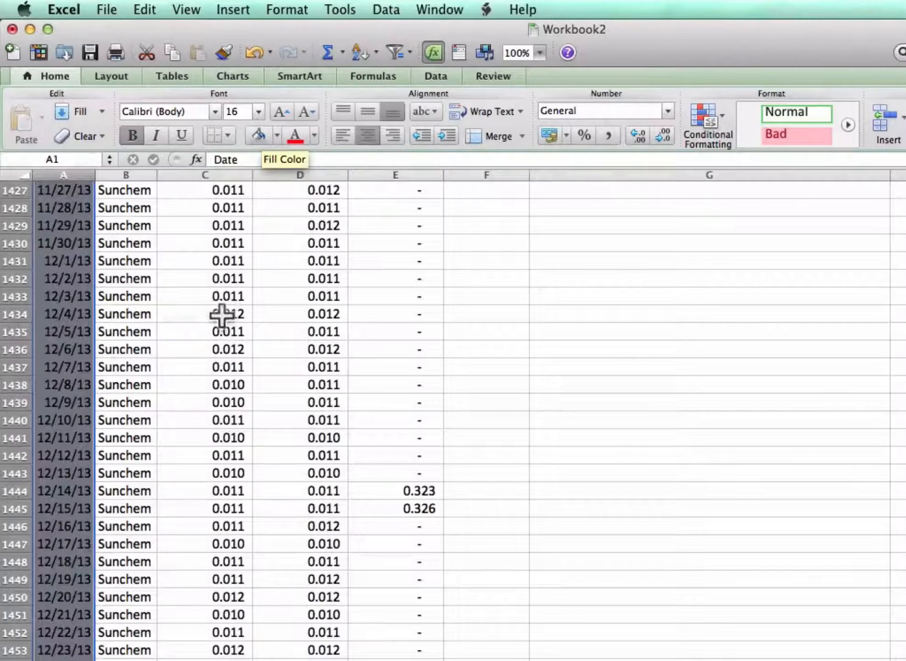
# - Return to the Production header at the top of the data and open the CostData sheet
pyautogui.click(221, 315)
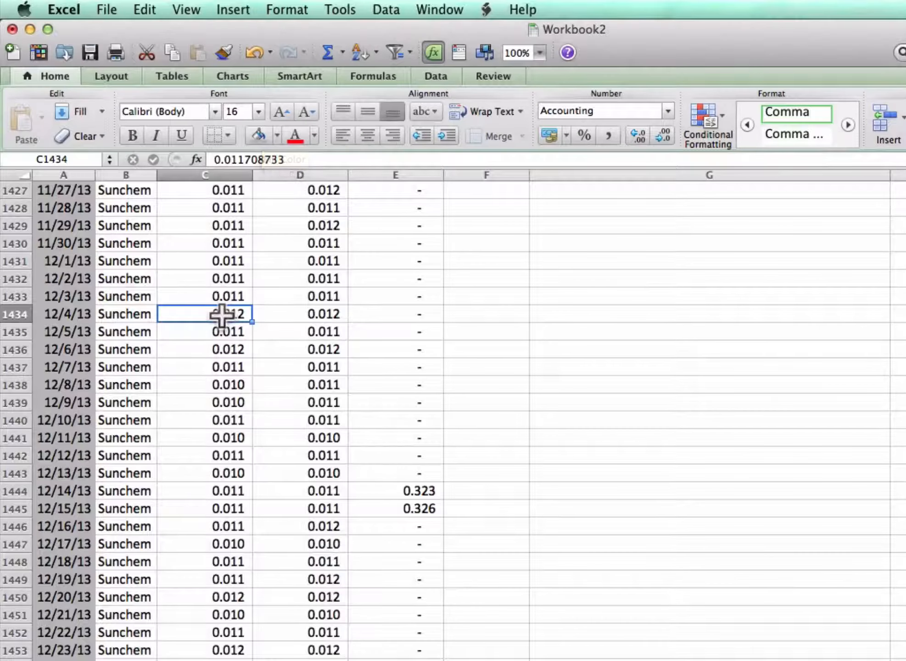
pyautogui.press('super+Up')
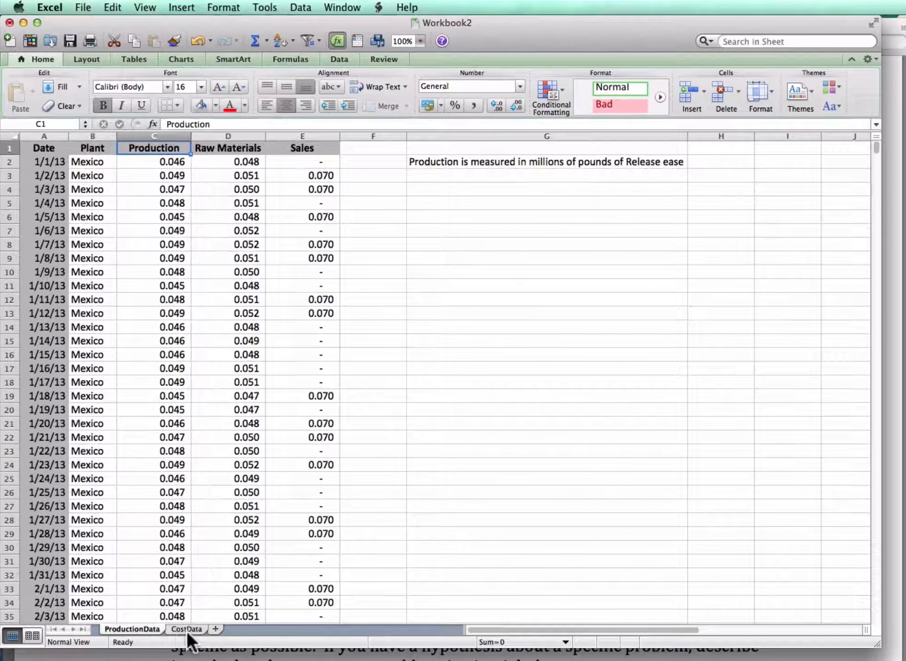
pyautogui.click(186, 630)
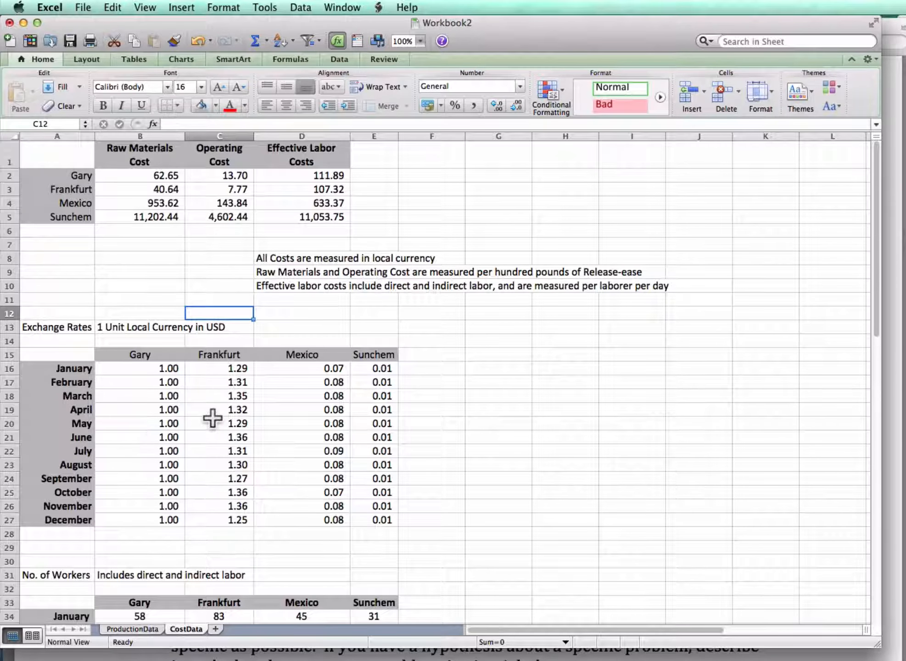
# - Examine the CostData tables and the KPI list in the case questions PDF in Preview, and return to the Excel workbook
pyautogui.scroll(-3, 213, 418)
pyautogui.scroll(-4, 202, 415)
pyautogui.scroll(7, 192, 481)
pyautogui.press('super+Tab')
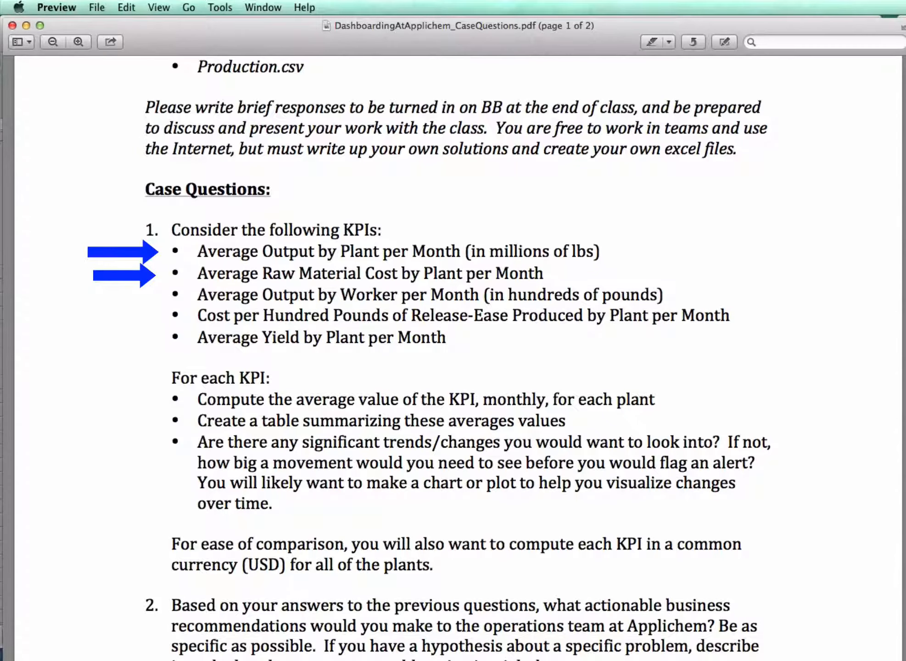
pyautogui.scroll(-2, 780, 560)
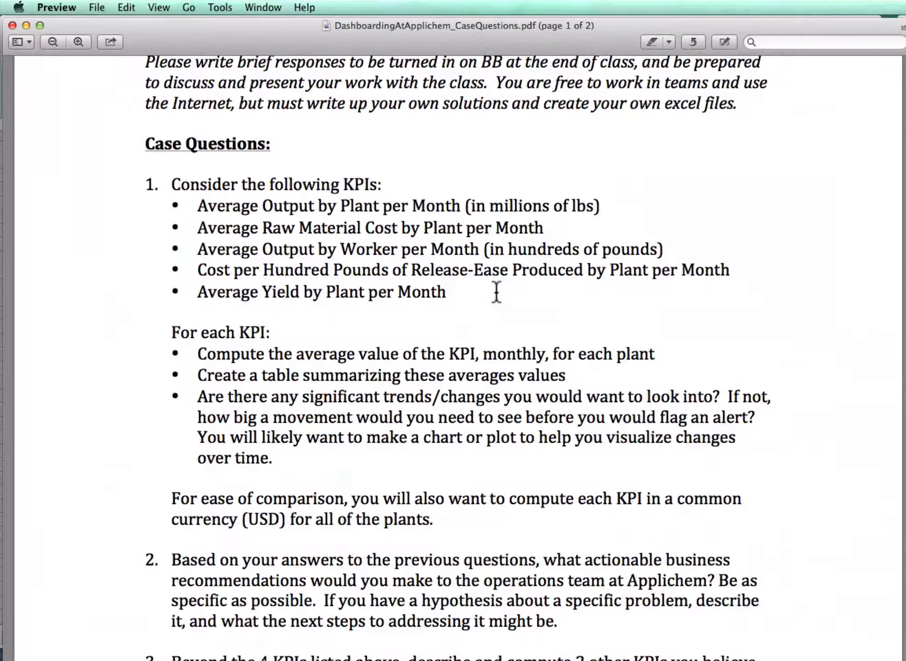
pyautogui.hotkey('ctrl', 'Up')
pyautogui.click(374, 473)
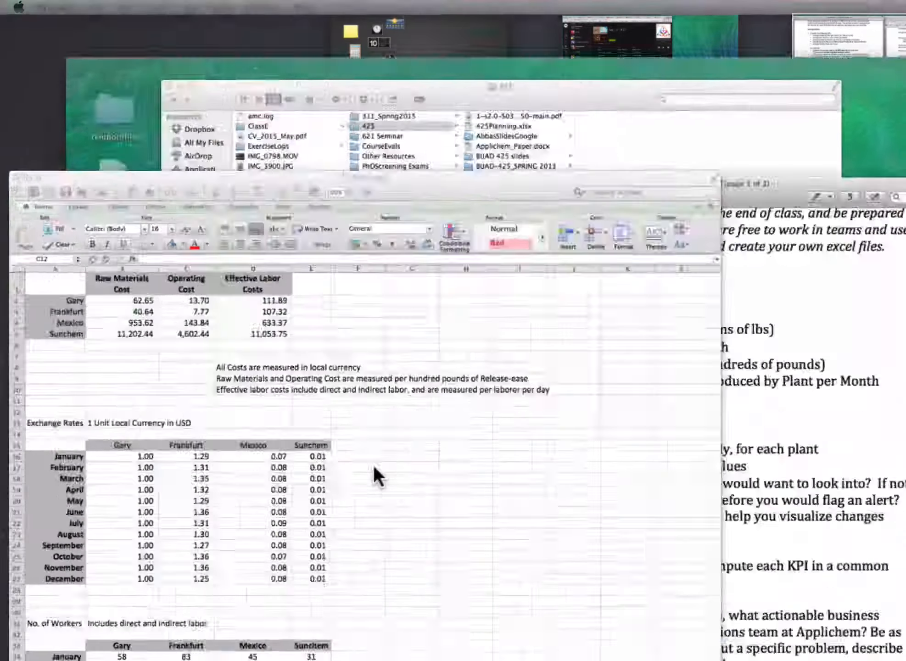
# - Add a new sheet after CostData and name it DataCleaned
pyautogui.click(137, 628)
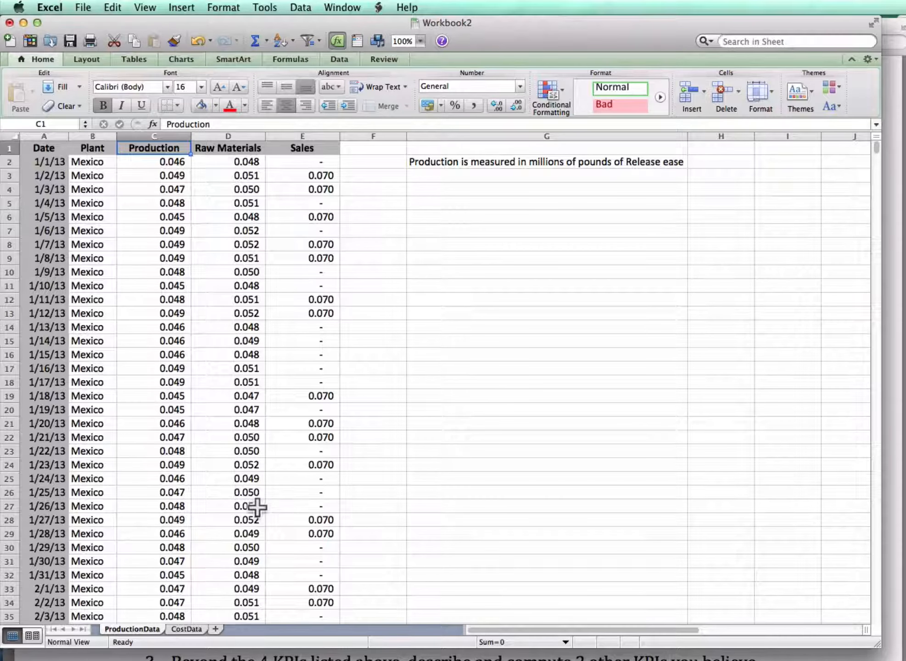
pyautogui.click(216, 626)
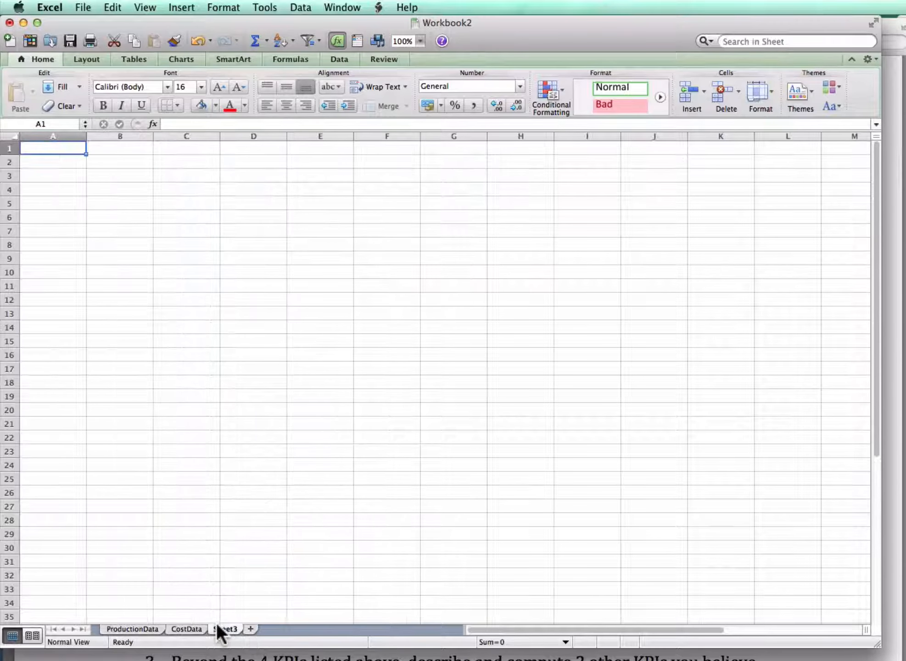
pyautogui.rightClick(219, 626)
pyautogui.click(239, 657)
pyautogui.write('D')
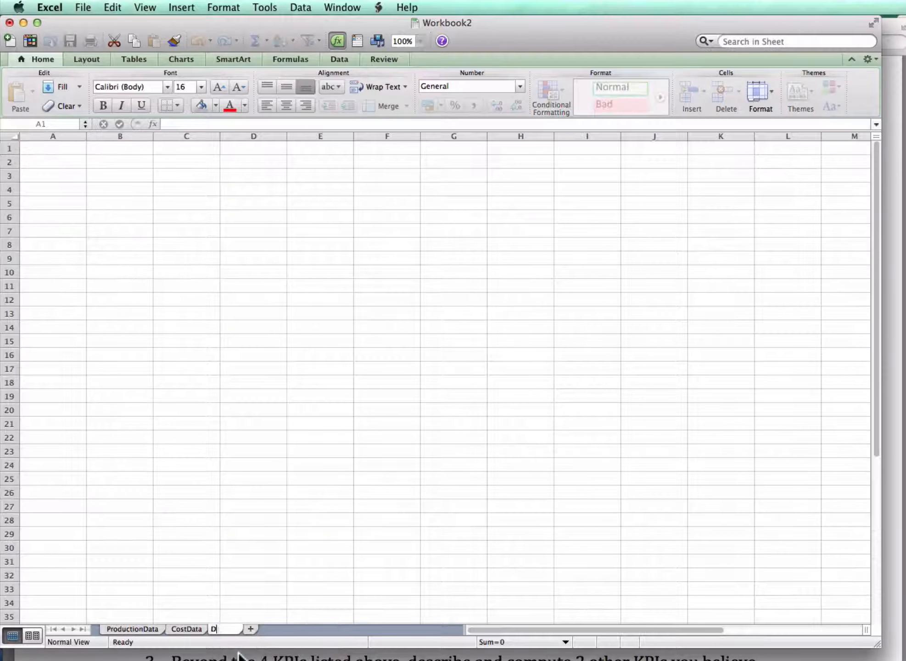
pyautogui.write('ataCleaned')
pyautogui.press('Return')
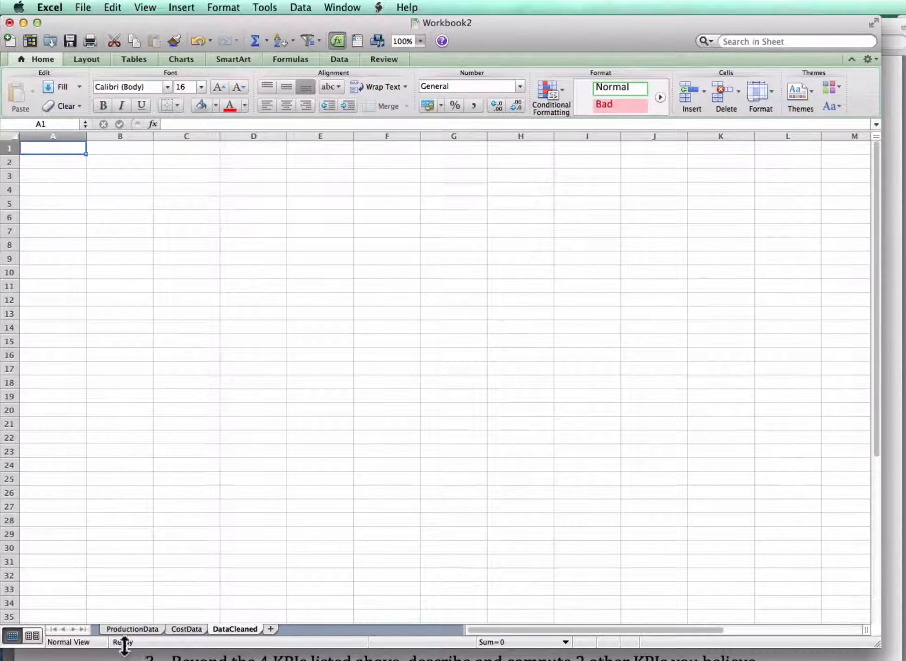
# - Copy the whole data table on ProductionData, from the Date header in A1 through the last Sales record
pyautogui.click(134, 630)
pyautogui.click(115, 446)
pyautogui.press('super+Left')
pyautogui.press('super+Up')
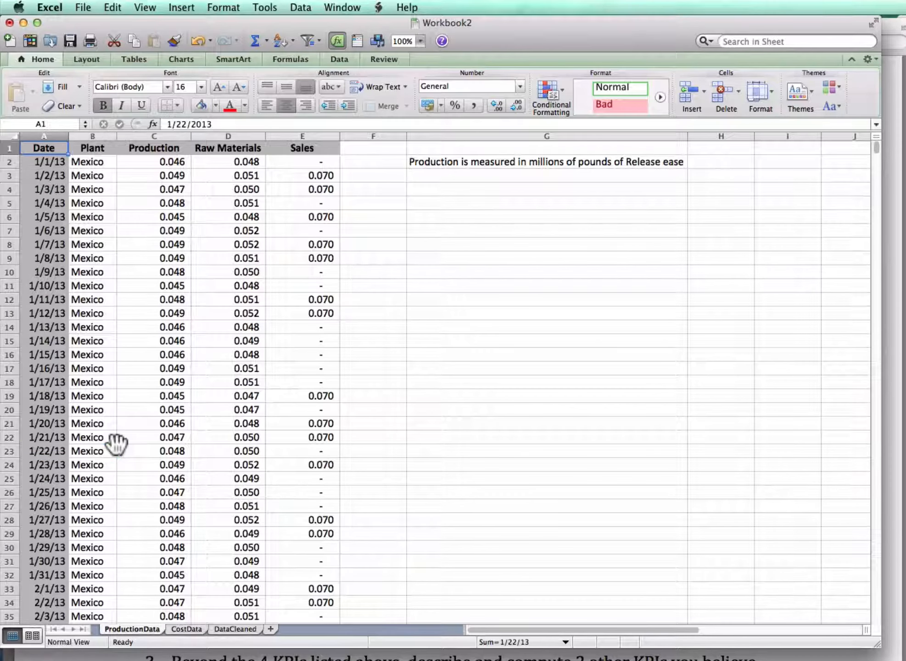
pyautogui.press('shift+super+Right')
pyautogui.press('shift+super+Down')
pyautogui.press('super+c')
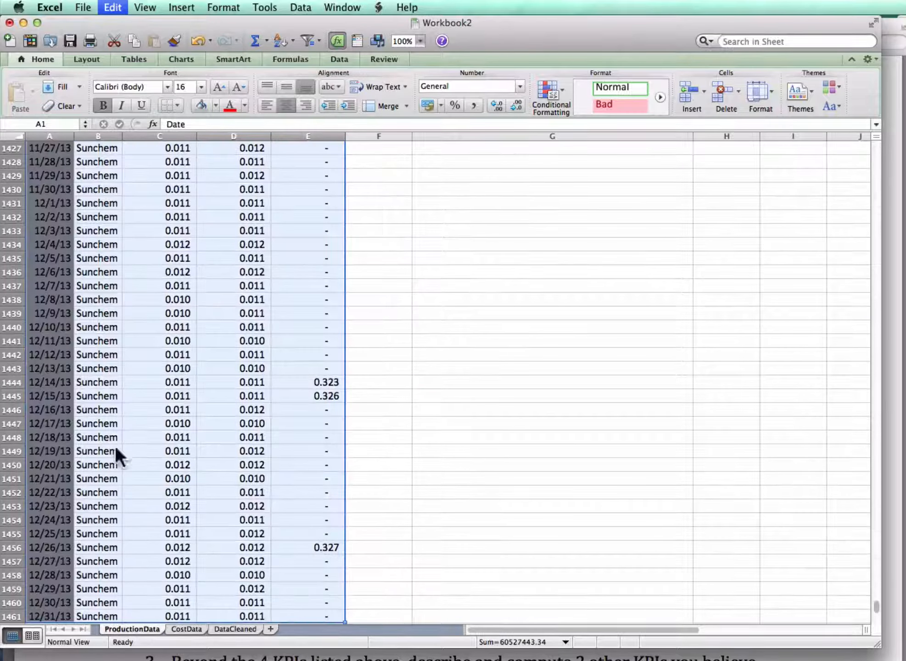
# - Paste the copied production table into DataCleaned starting at A1, and select the first Production value in C2
pyautogui.click(242, 630)
pyautogui.click(112, 518)
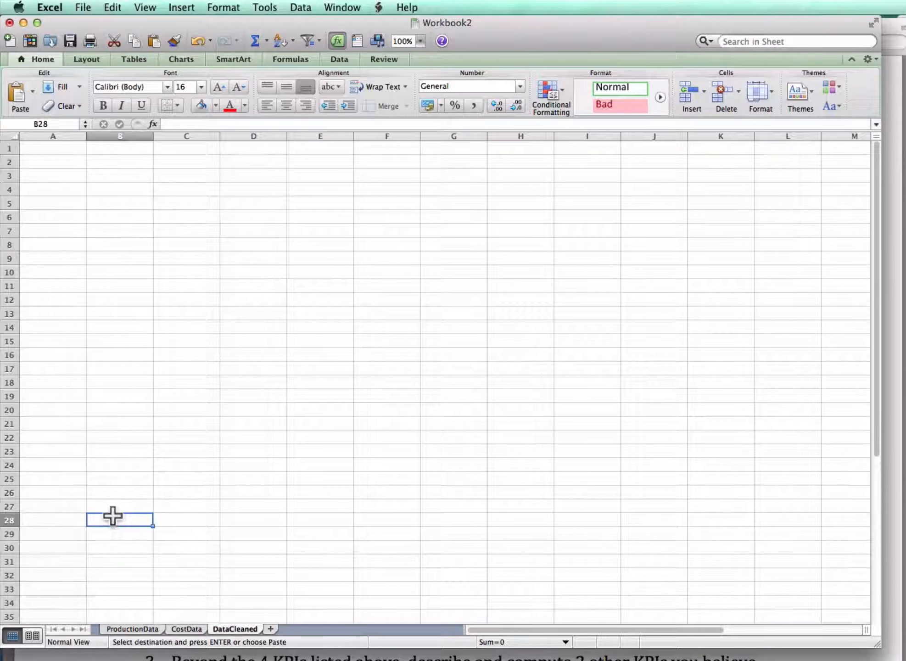
pyautogui.press('super+Left')
pyautogui.press('super+Up')
pyautogui.press('super+v')
pyautogui.click(416, 392)
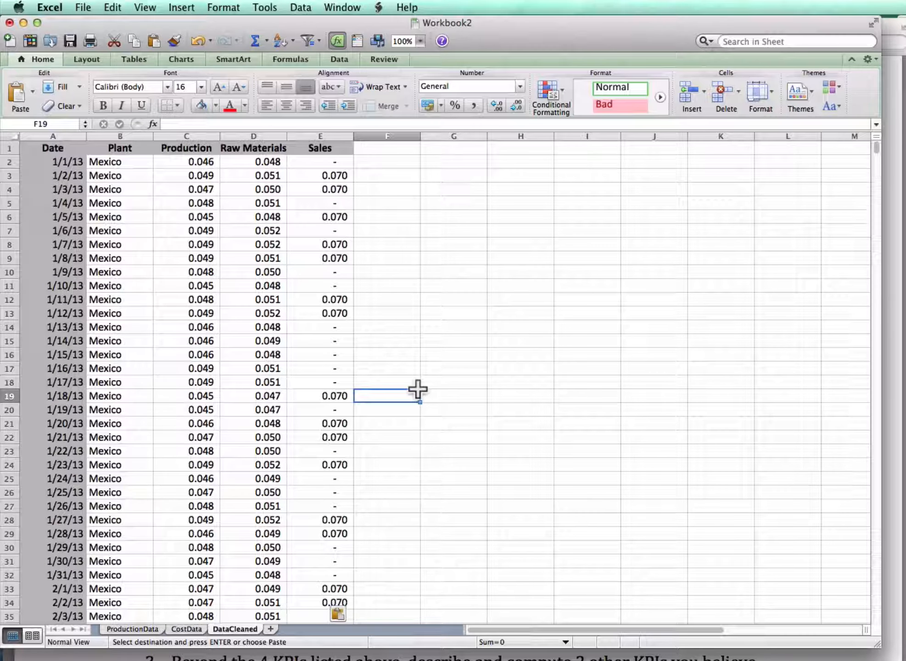
pyautogui.press('super+Up')
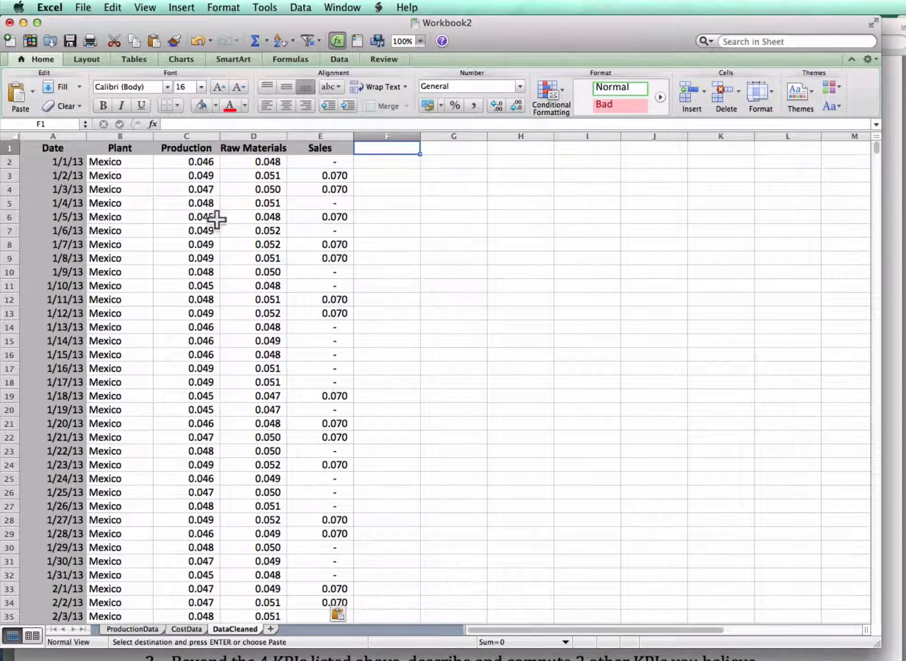
pyautogui.click(210, 149)
pyautogui.press('Down')
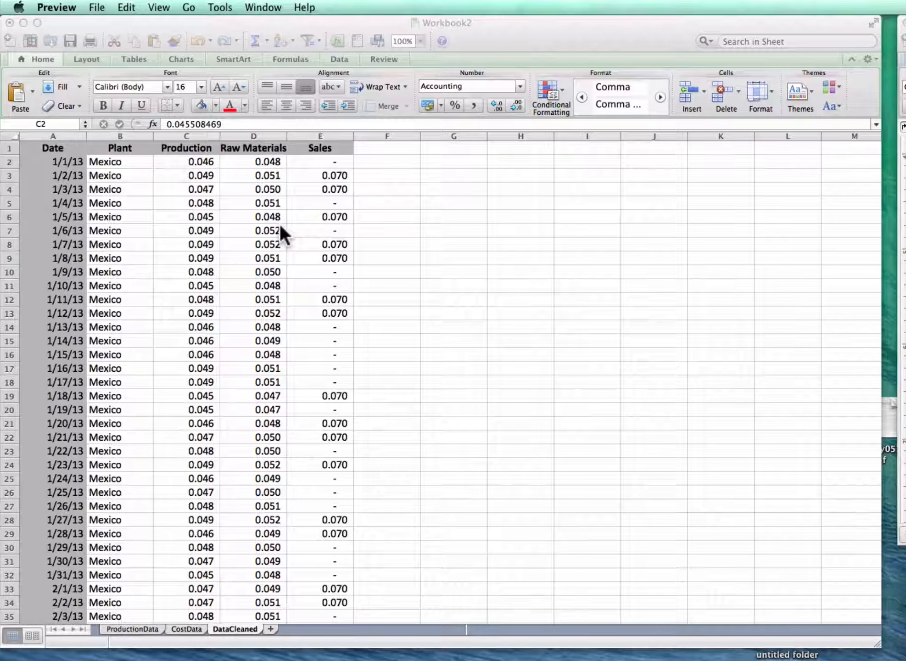
# - Check the units note on ProductionData and extend the D1 header on DataCleaned to "Raw Materials (millions lbs)"
pyautogui.click(261, 141)
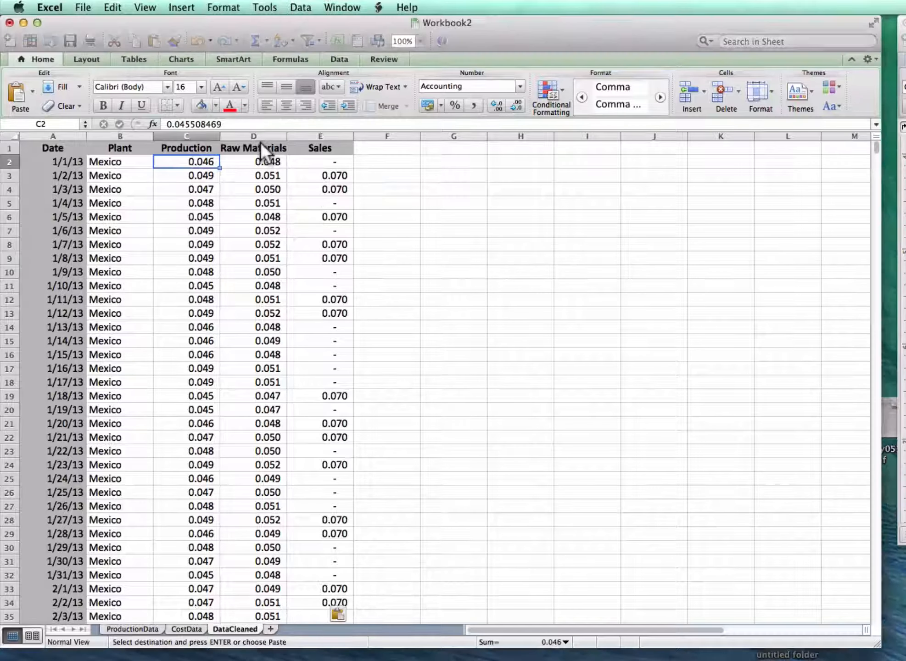
pyautogui.click(253, 144)
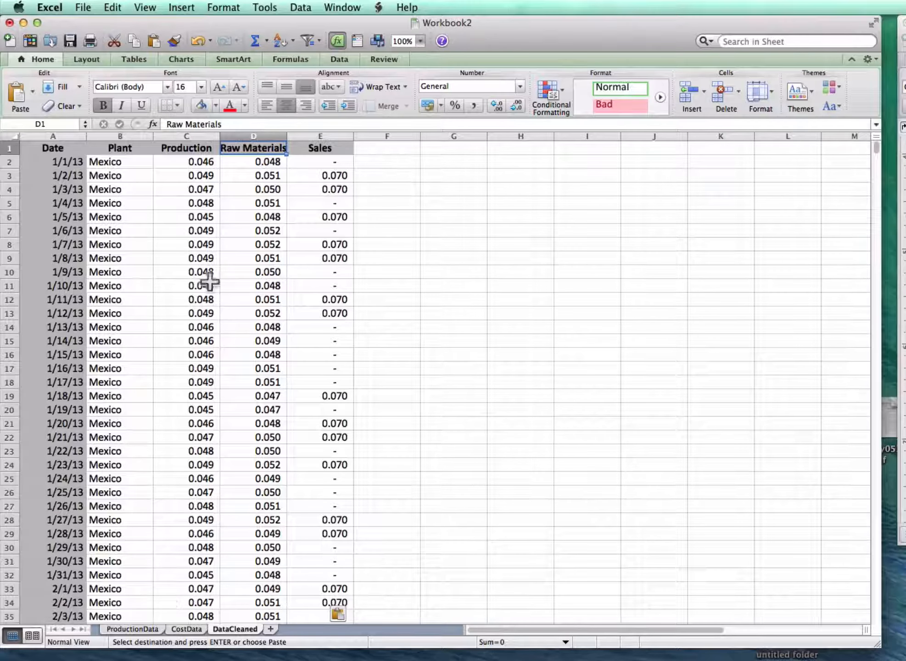
pyautogui.click(147, 628)
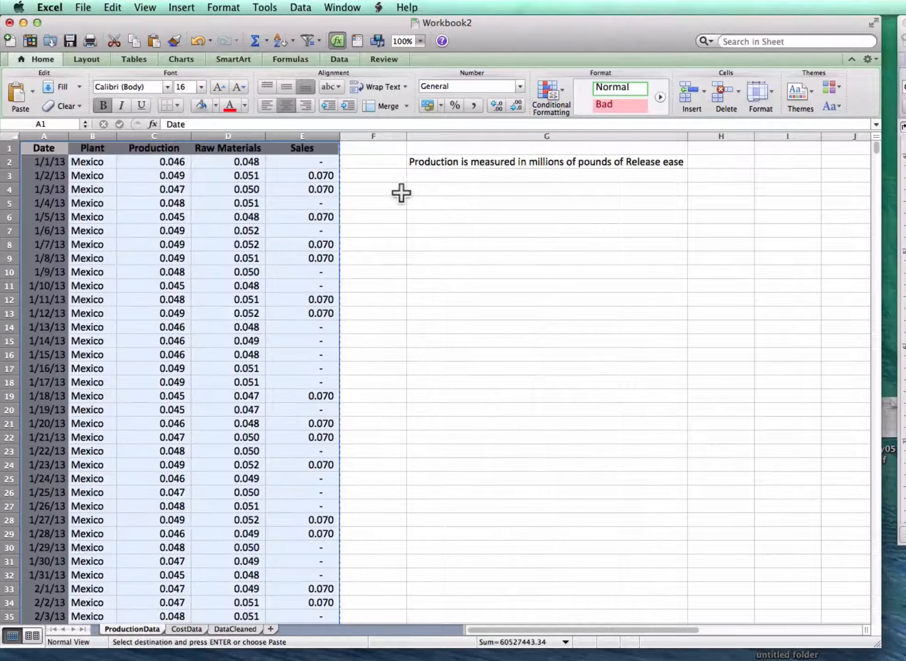
pyautogui.click(236, 629)
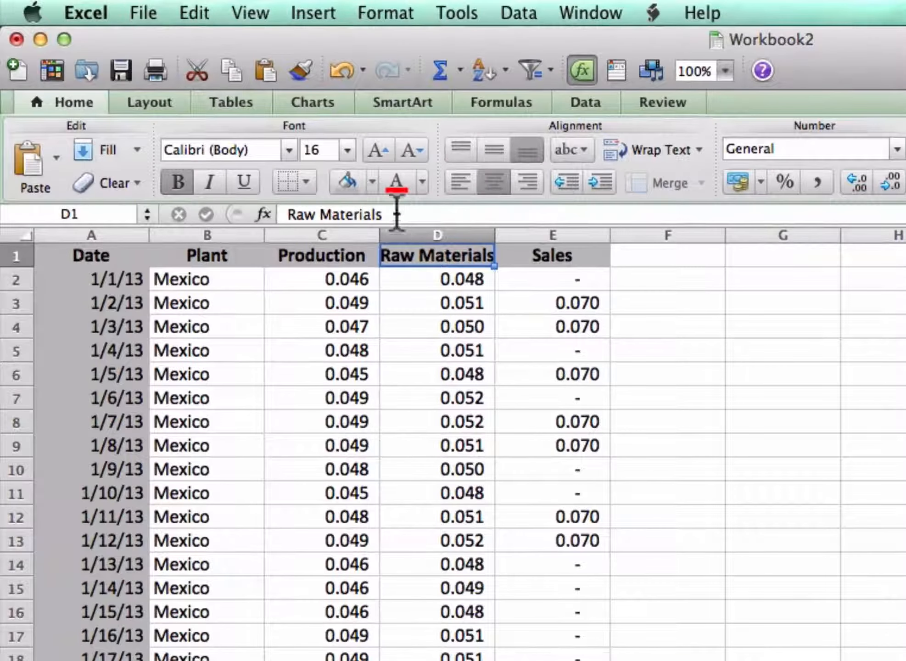
pyautogui.click(394, 214)
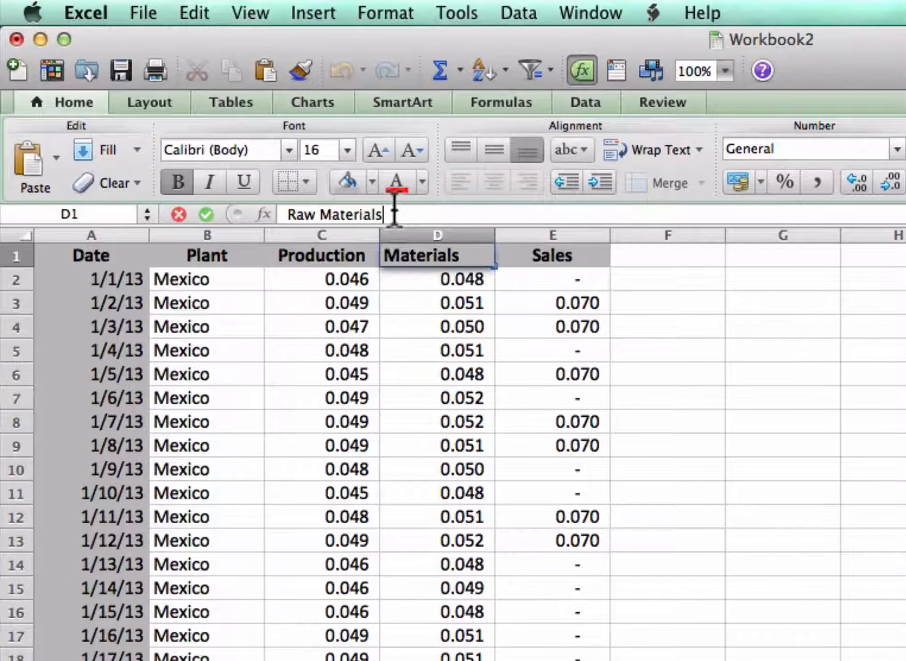
pyautogui.write('(millions ')
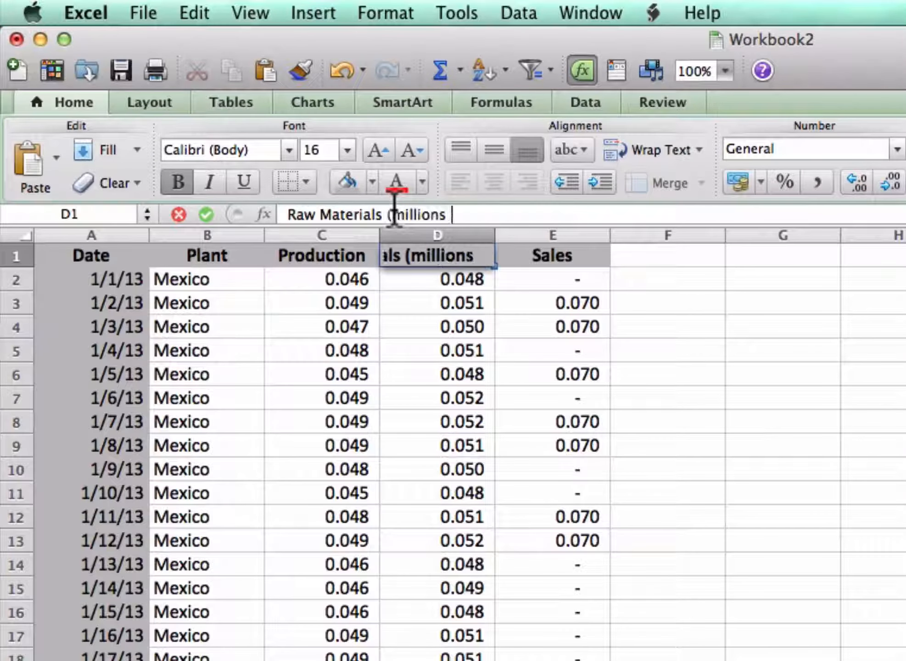
pyautogui.write('lbs)')
pyautogui.press('Return')
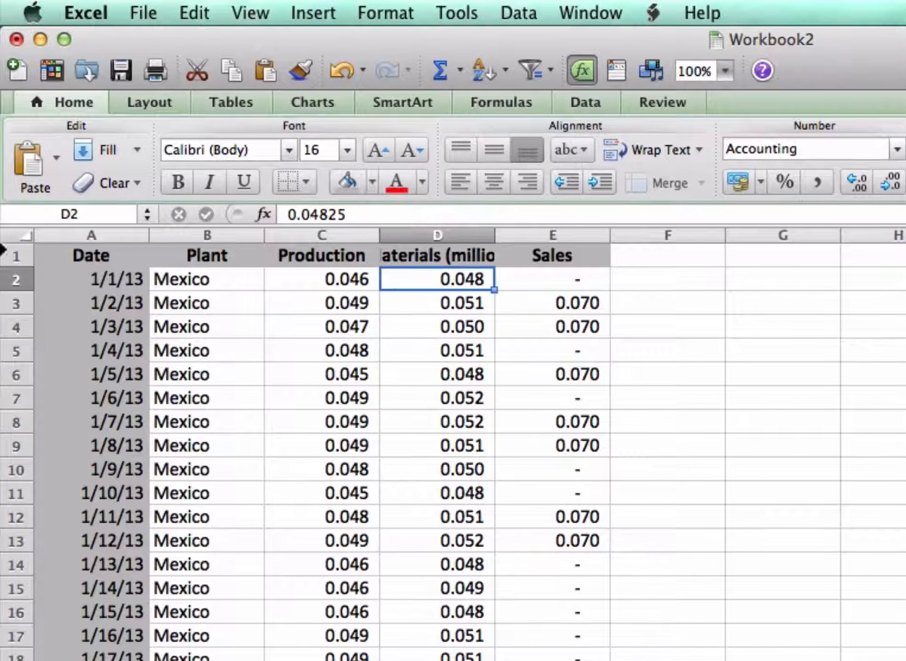
# - Make header row 1 of DataCleaned tall enough for two lines and wrap its text
pyautogui.moveTo(16, 267); pyautogui.dragTo(16, 295)
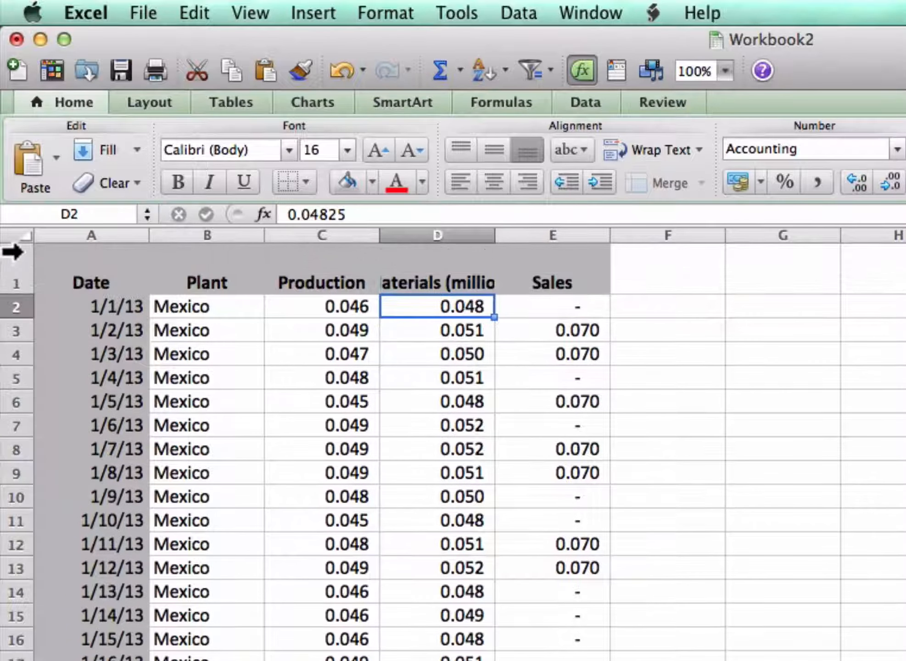
pyautogui.click(11, 251)
pyautogui.click(698, 150)
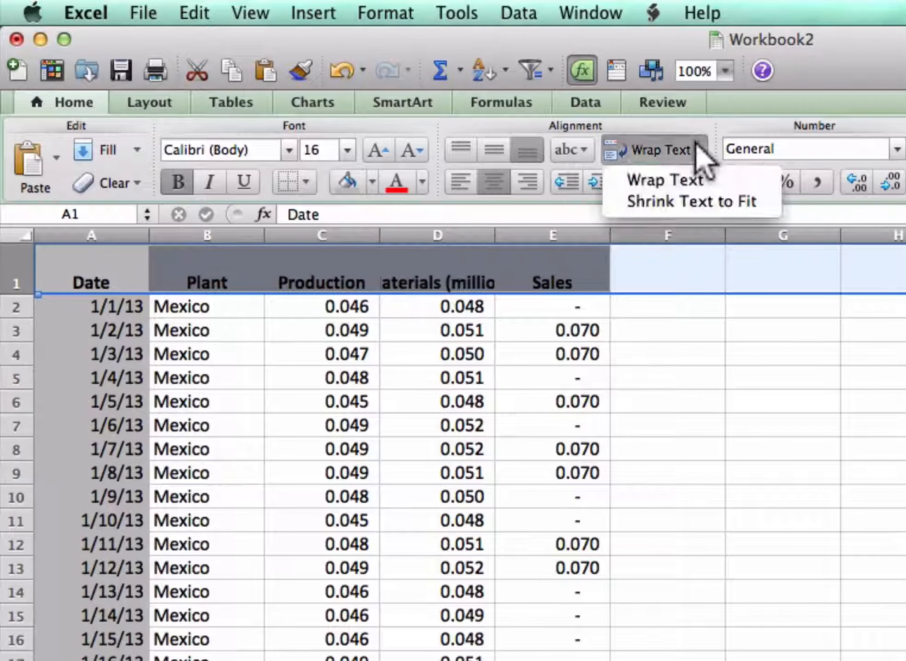
pyautogui.click(698, 181)
# - Check the cost units on CostData and enter the header "Raw Materials Cost / Hundred lbs (local)" in F1 of DataCleaned
pyautogui.click(674, 320)
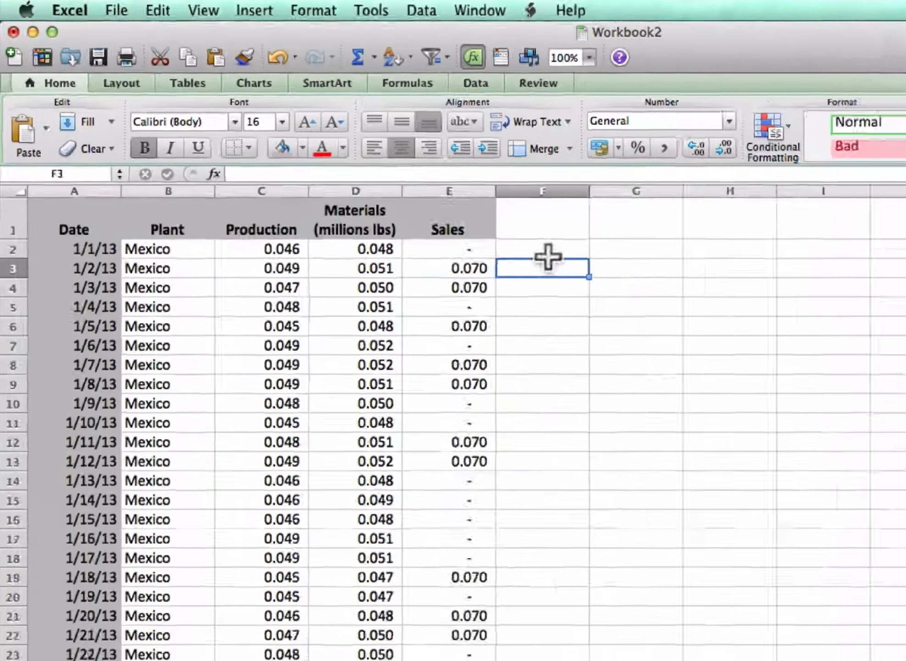
pyautogui.press('Up')
pyautogui.press('Up')
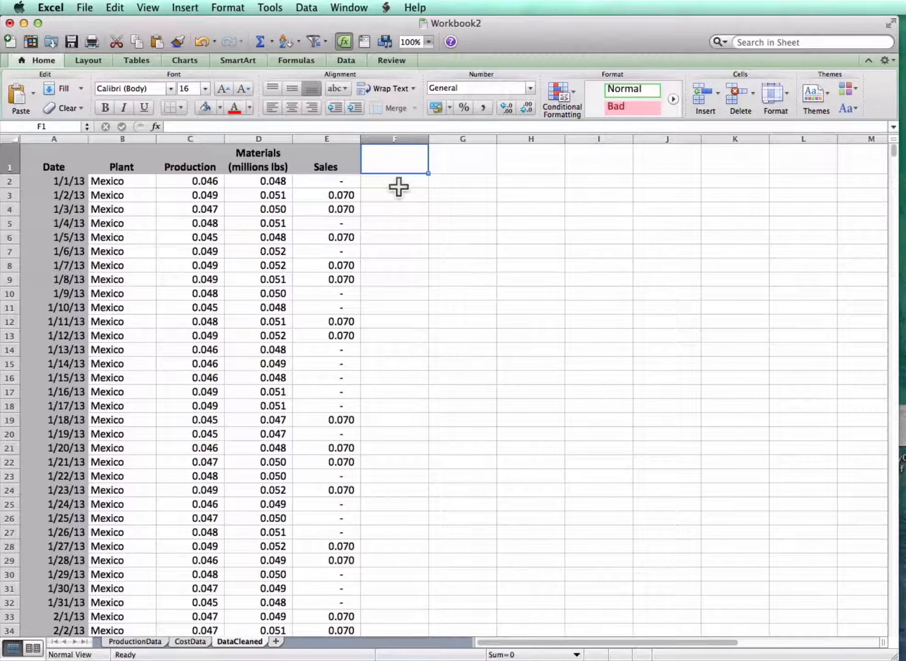
pyautogui.click(191, 642)
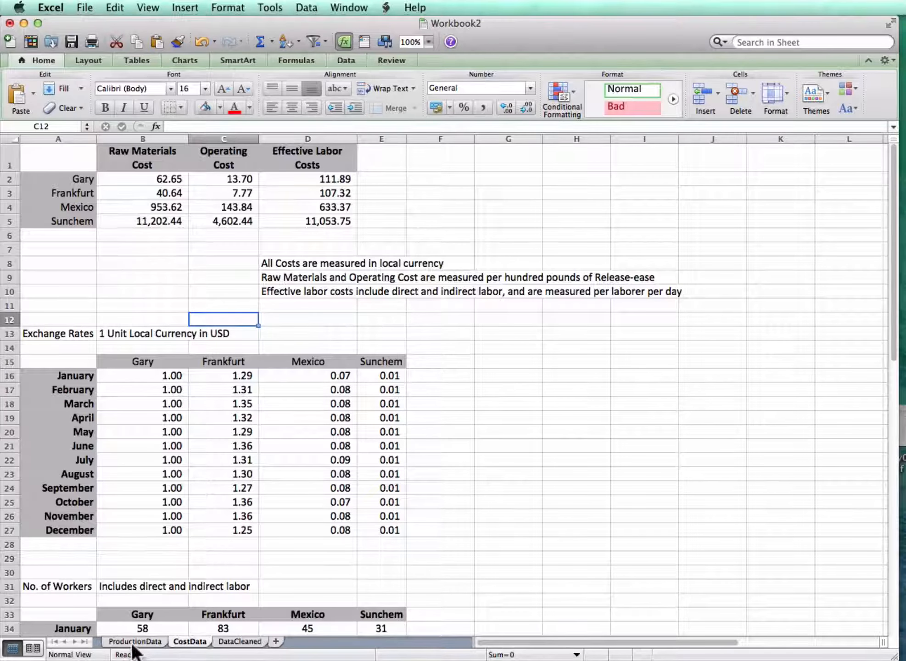
pyautogui.click(233, 642)
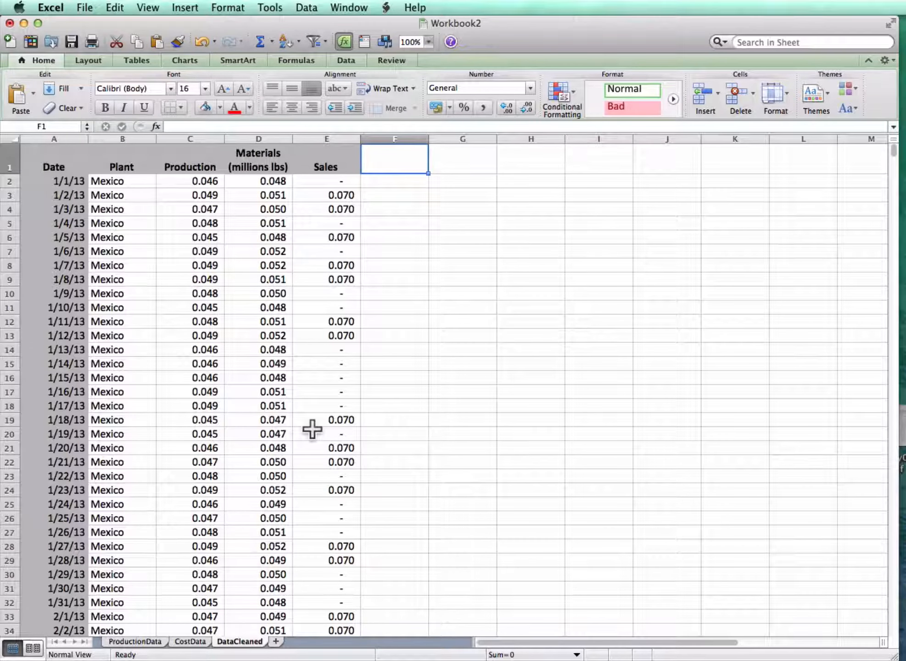
pyautogui.write('Raw Materials')
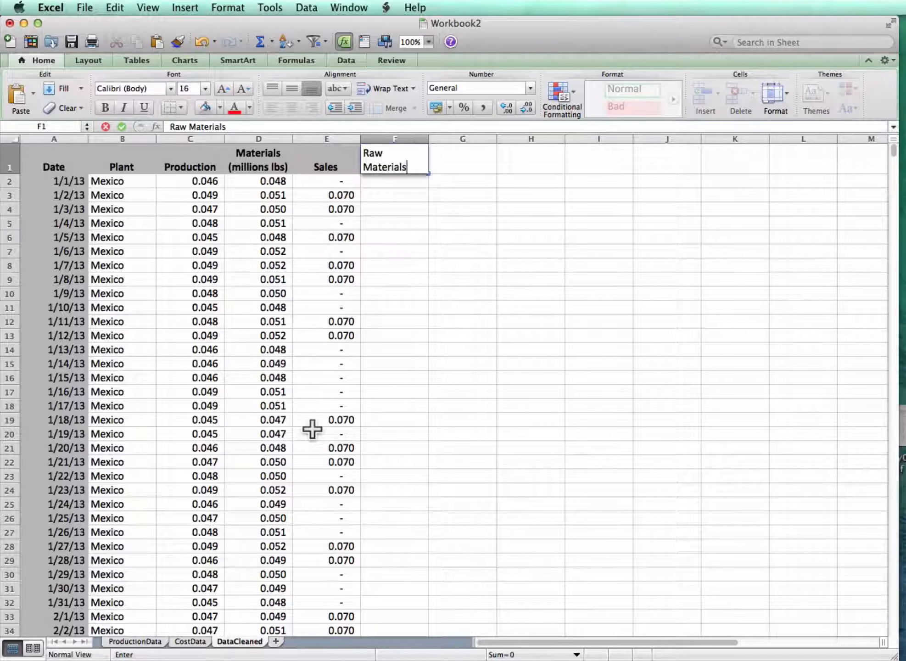
pyautogui.write(' Cost')
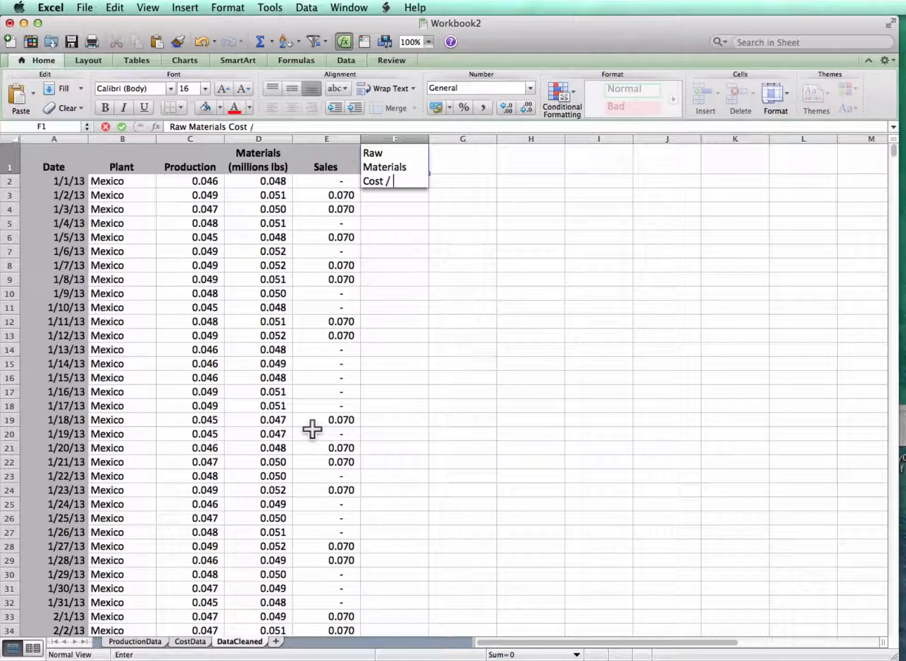
pyautogui.write(' / Hundered')
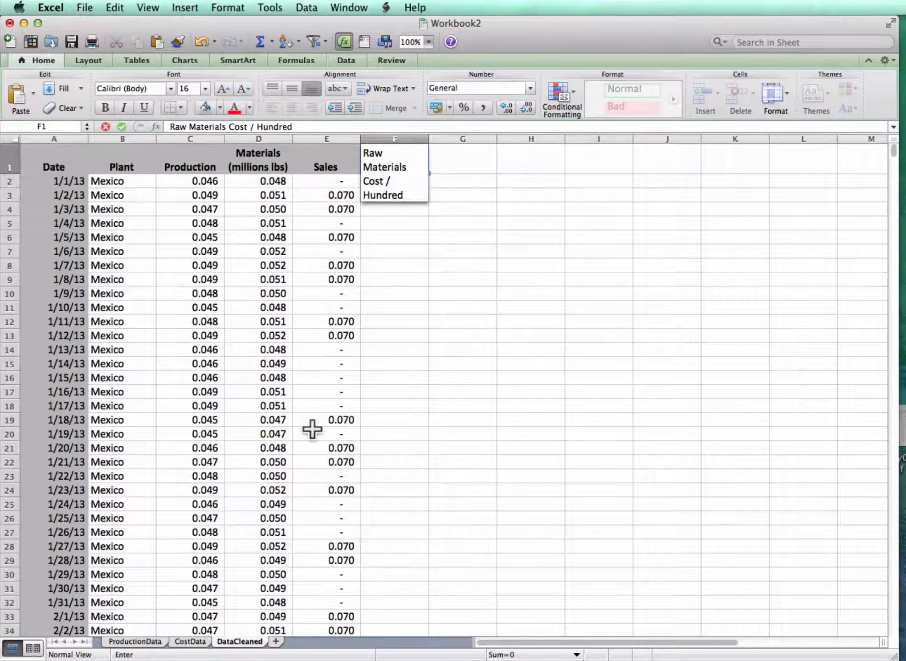
pyautogui.write('local)')
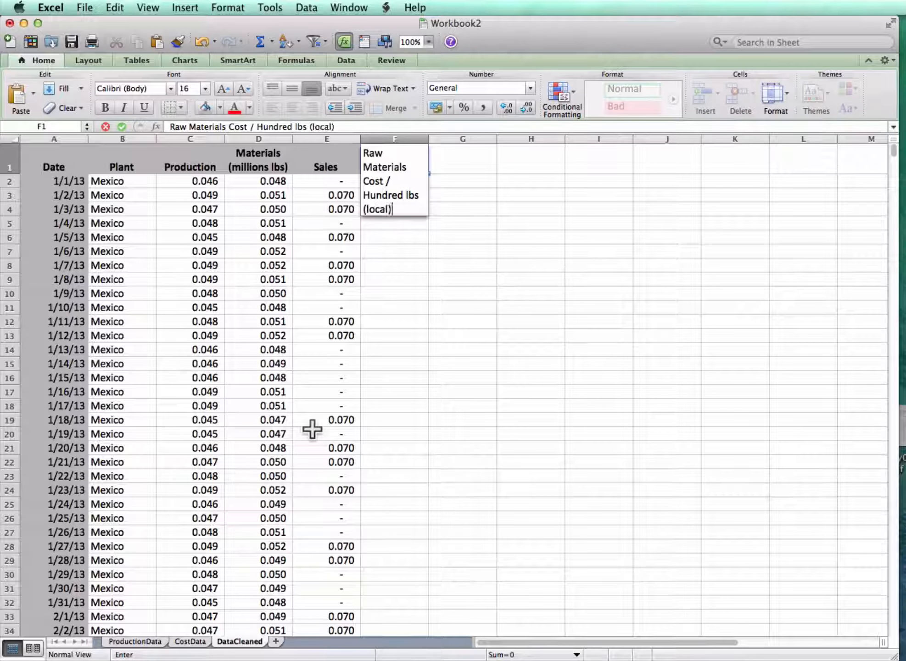
pyautogui.press('Return')
# - Widen column F so its header fits on two lines, and make the header bold
pyautogui.moveTo(428, 139); pyautogui.dragTo(486, 140)
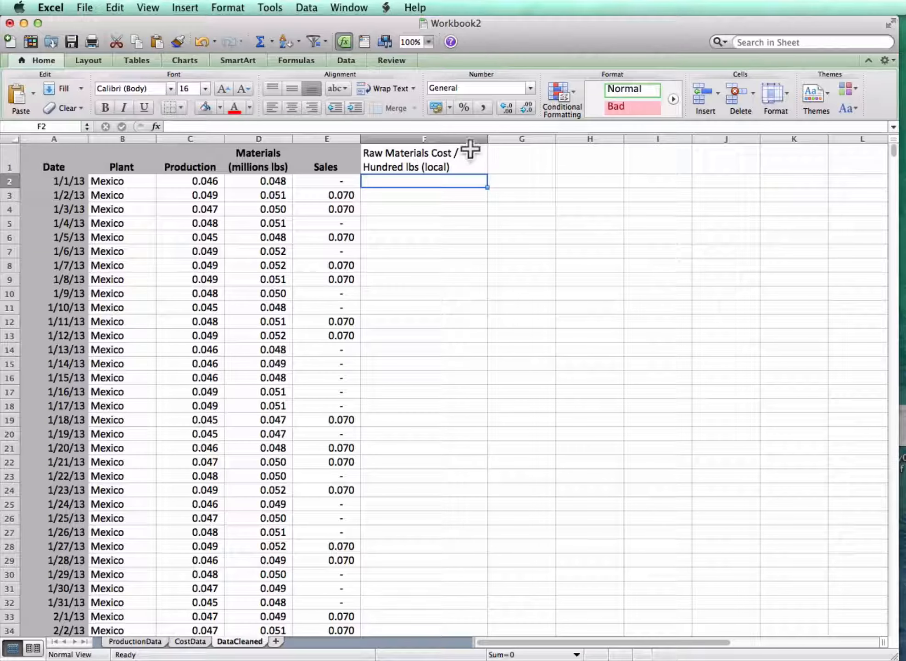
pyautogui.click(470, 151)
pyautogui.press('super+b')
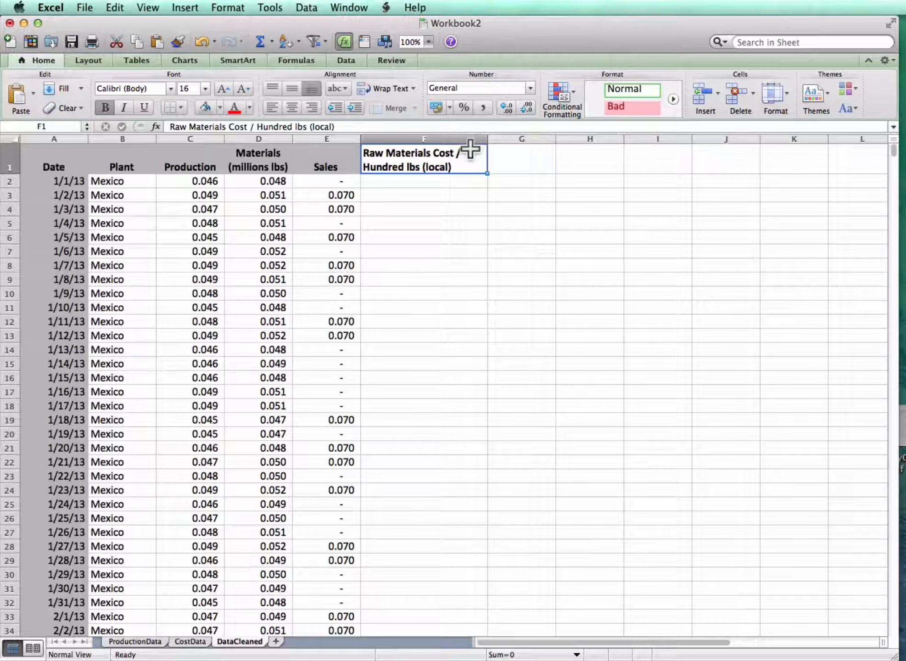
# - Check the plant cost table on CostData and start a VLOOKUP in F2 of DataCleaned with plant cell B2 as lookup value
pyautogui.click(144, 642)
pyautogui.click(190, 642)
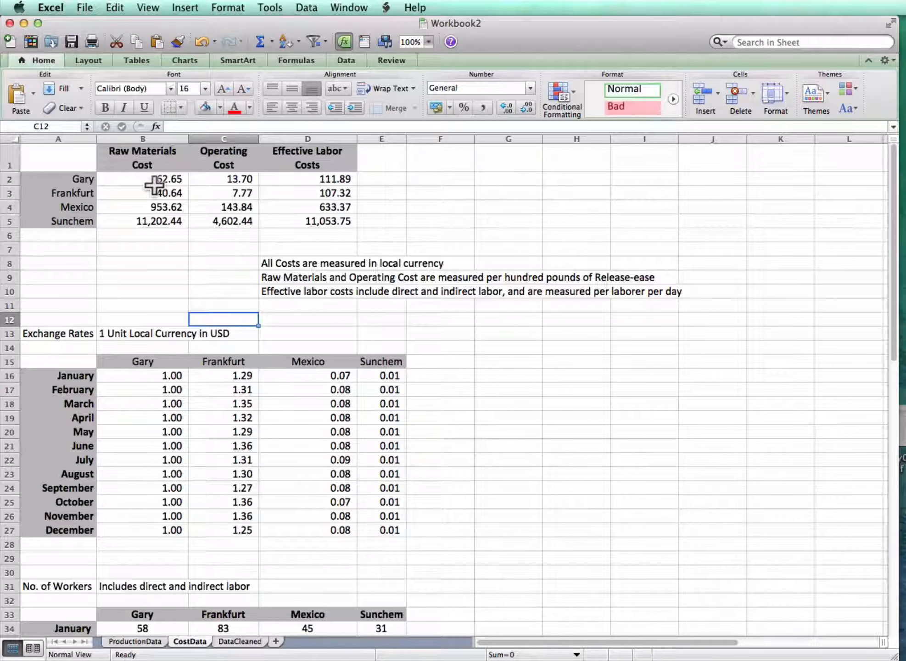
pyautogui.click(237, 642)
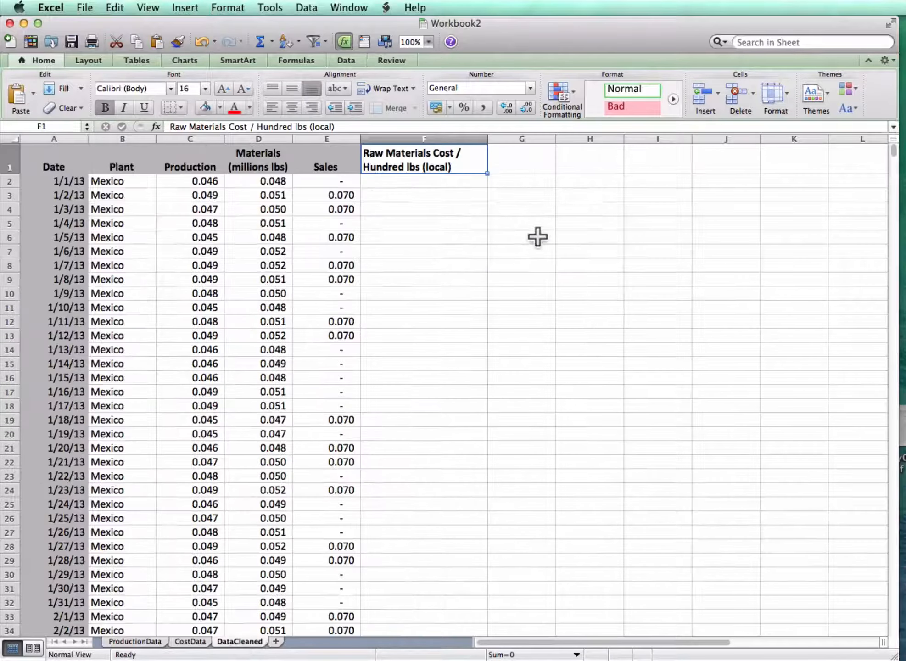
pyautogui.click(443, 183)
pyautogui.write('=')
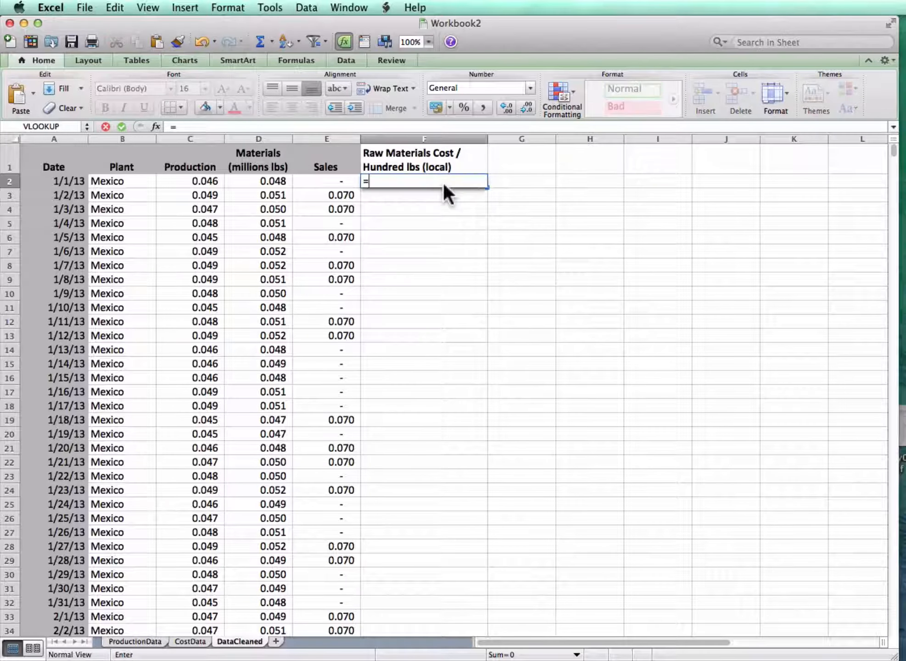
pyautogui.write('vlookup(')
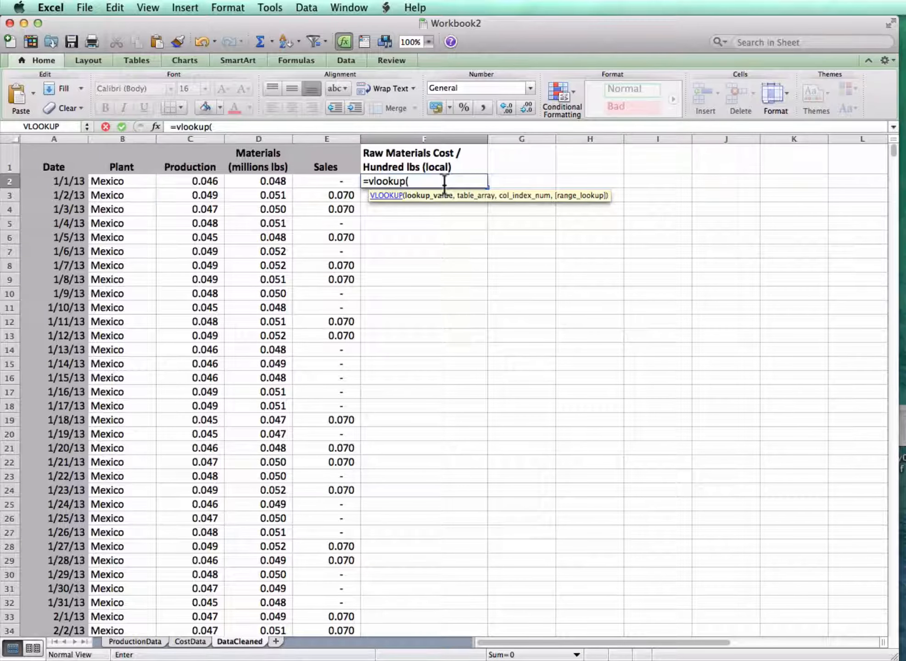
pyautogui.click(122, 184)
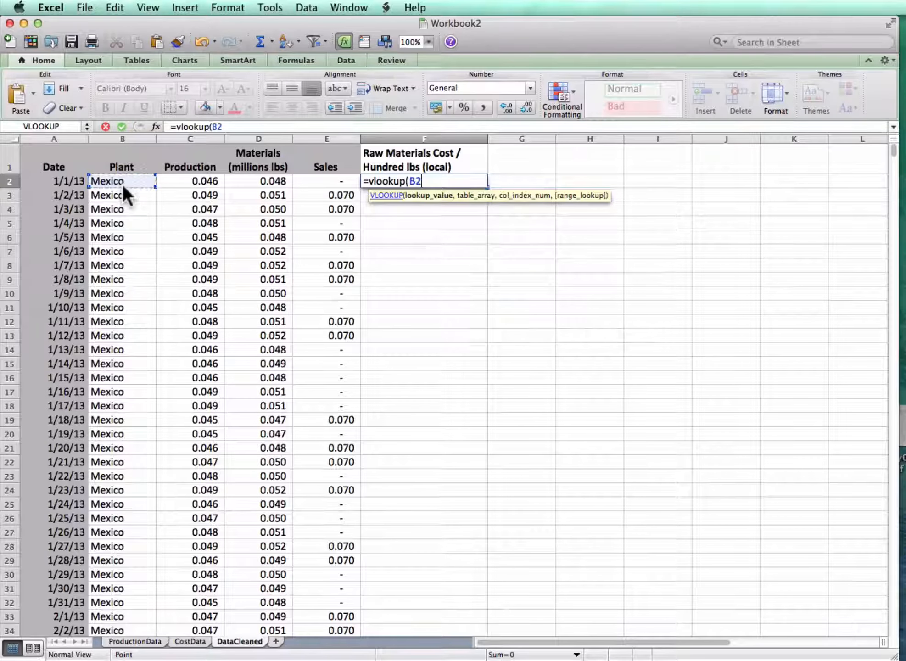
pyautogui.click(252, 127)
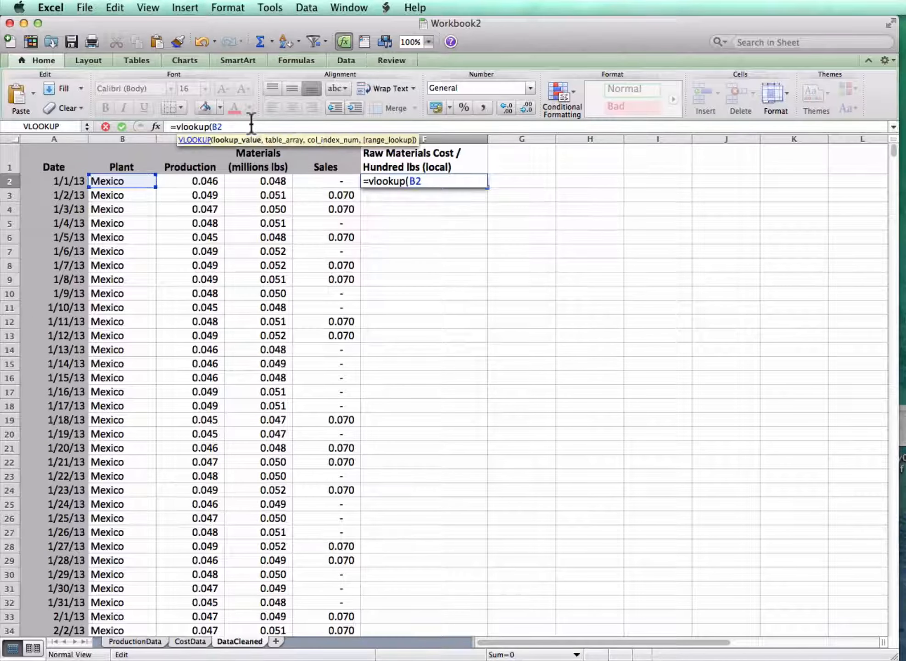
pyautogui.write(',')
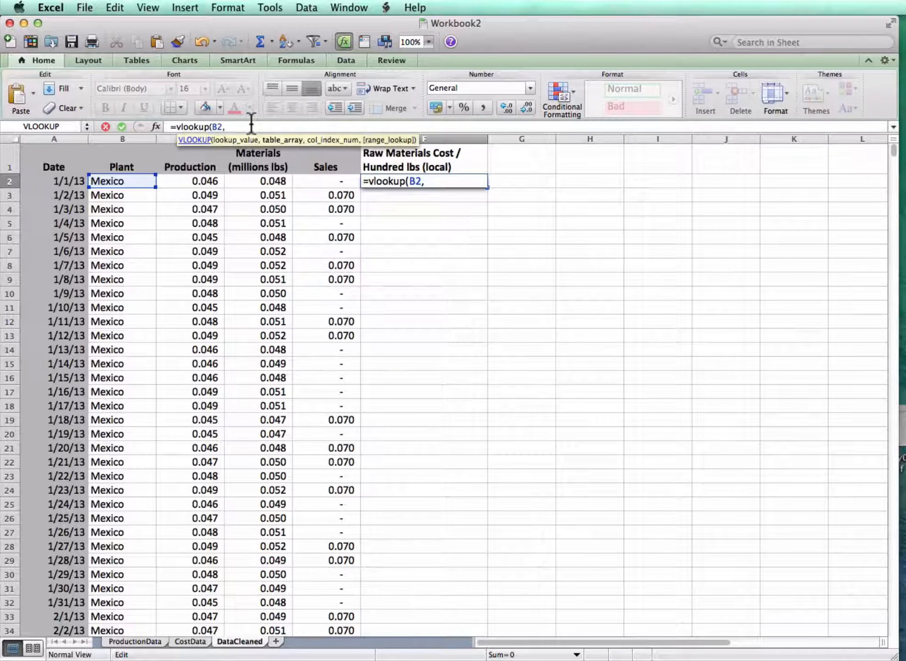
# - Complete the F2 lookup with table range CostData!A1:D5, column index 2 and FALSE for an exact match
pyautogui.click(120, 642)
pyautogui.click(190, 641)
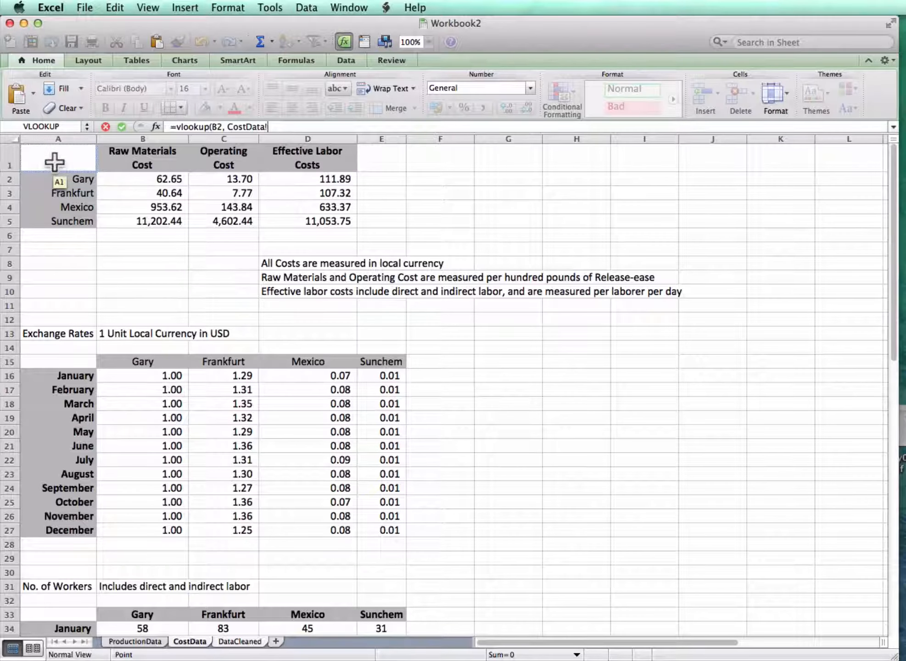
pyautogui.moveTo(54, 161); pyautogui.dragTo(300, 222)
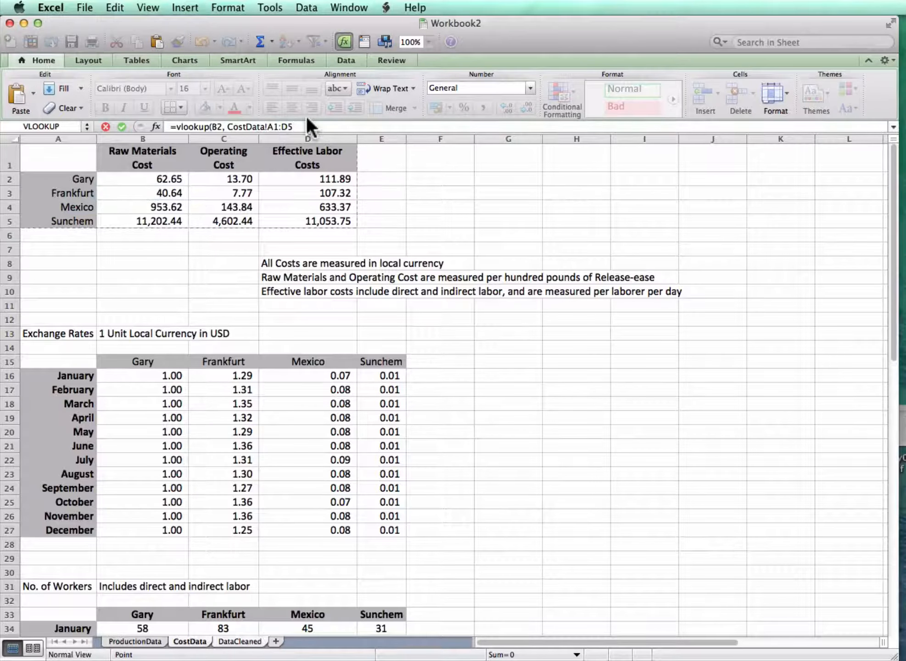
pyautogui.write(',')
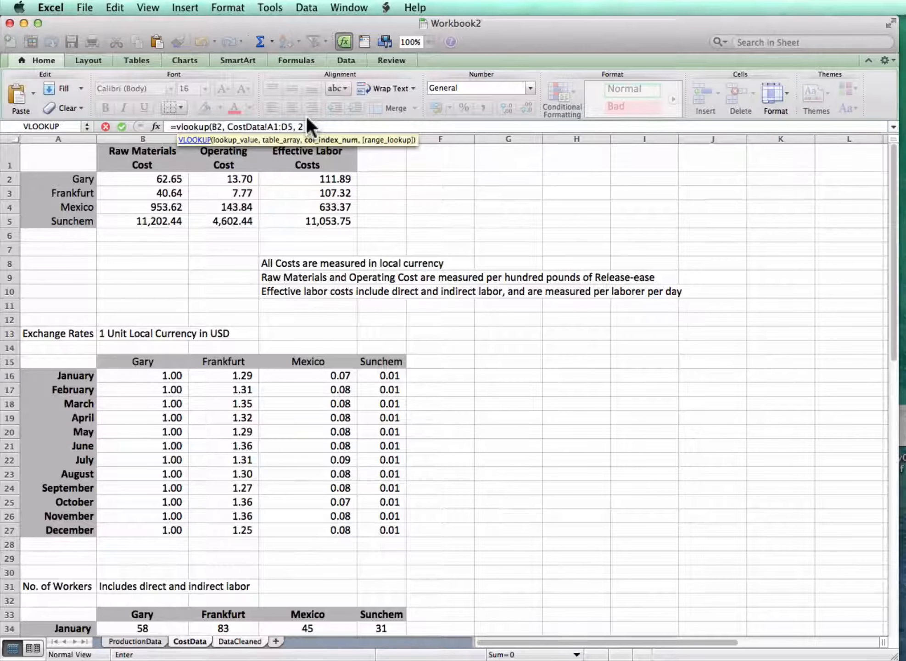
pyautogui.write(' 2,')
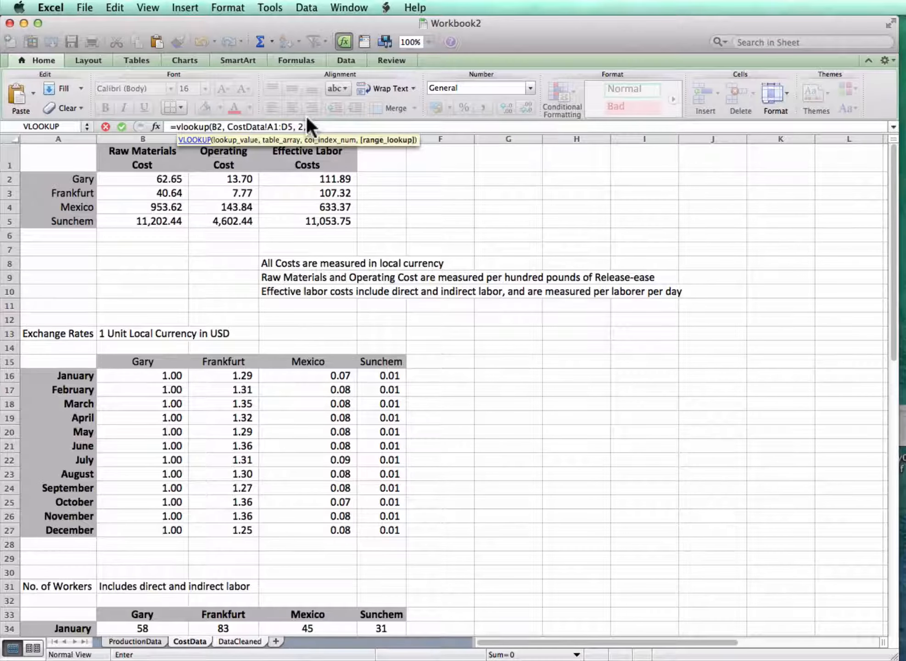
pyautogui.write(' FALSE)')
pyautogui.press('Return')
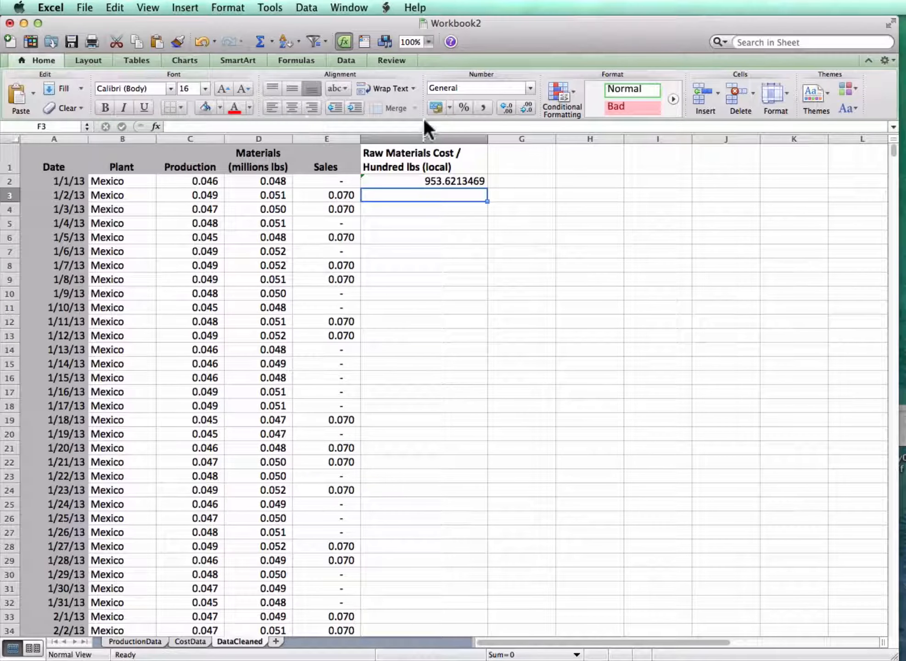
# - Make the table range in the F2 lookup formula absolute, as CostData!$A$1:$D$5
pyautogui.click(478, 182)
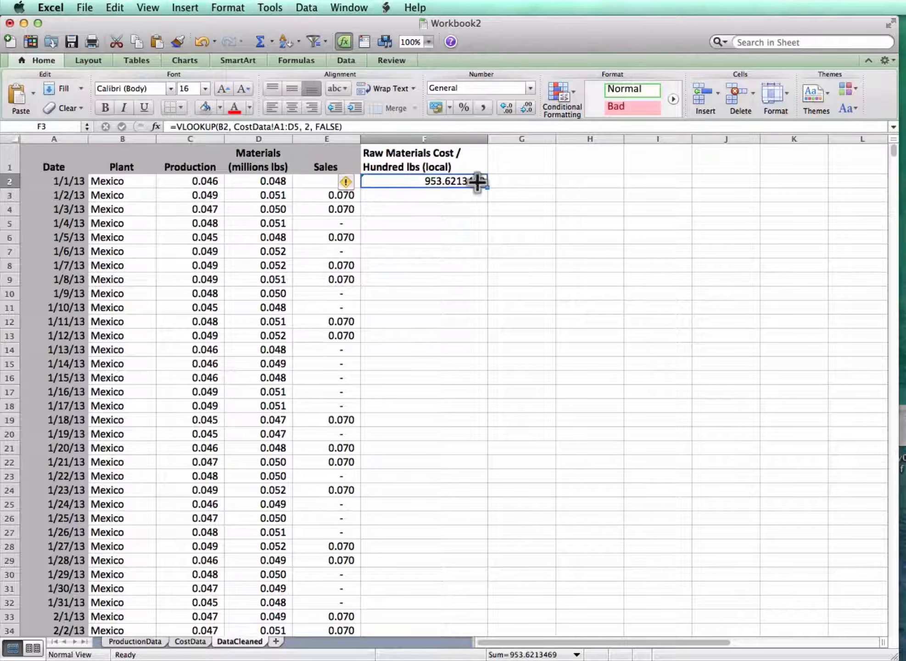
pyautogui.doubleClick(478, 183)
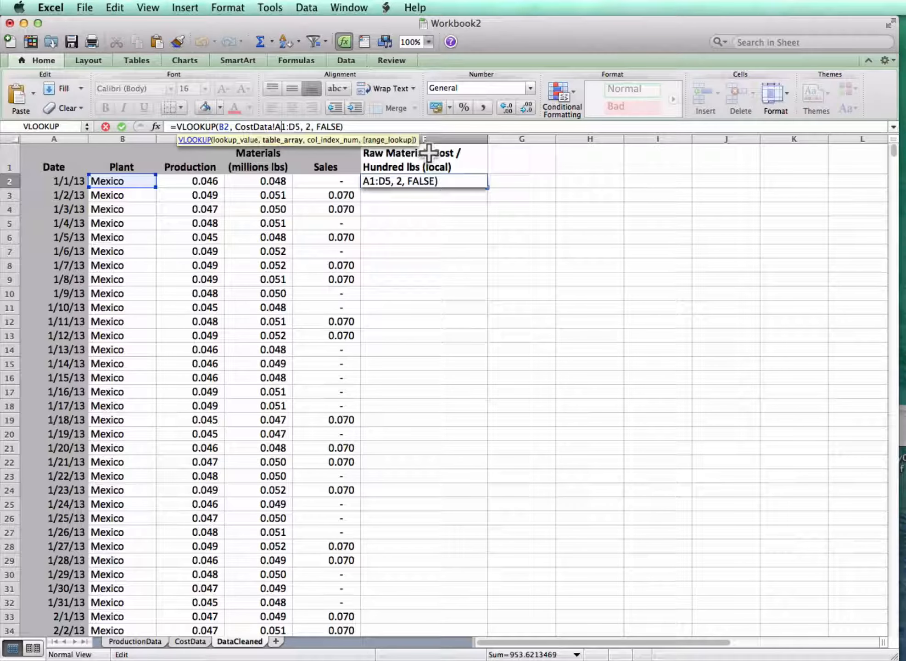
pyautogui.write('$')
pyautogui.press('Right')
pyautogui.write('$')
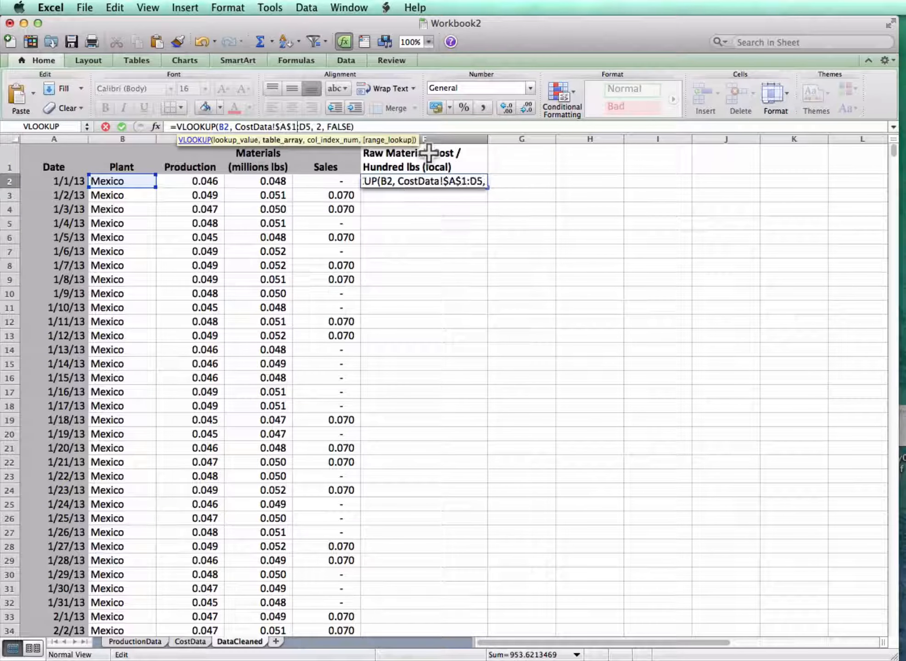
pyautogui.press('Right')
pyautogui.write('$')
pyautogui.press('Right')
pyautogui.write('$')
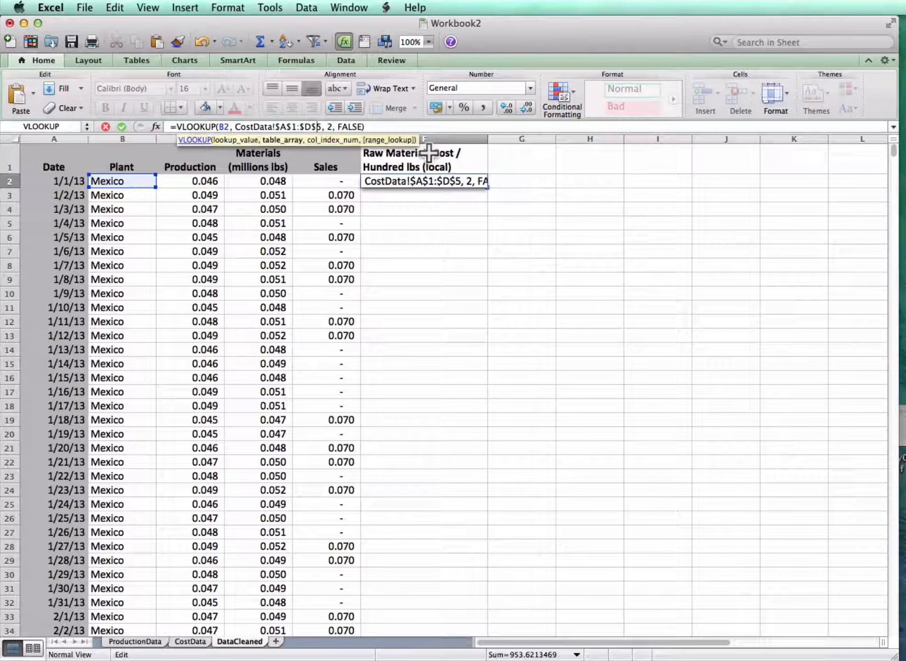
pyautogui.press('Return')
# - Fill the F2 lookup down all data rows of column F and compare the Frankfurt rows with the costs on CostData
pyautogui.click(478, 183)
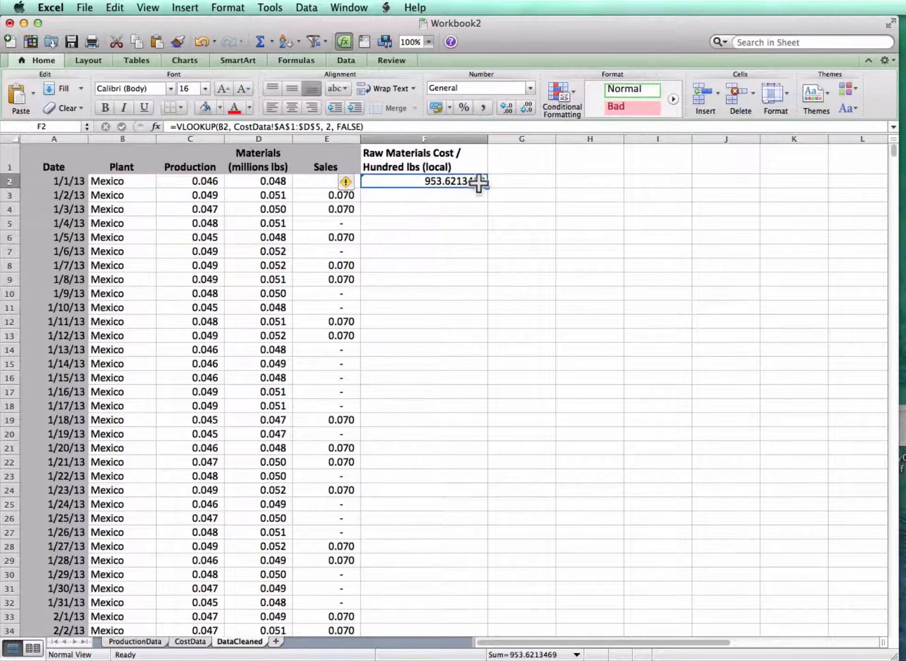
pyautogui.doubleClick(487, 186)
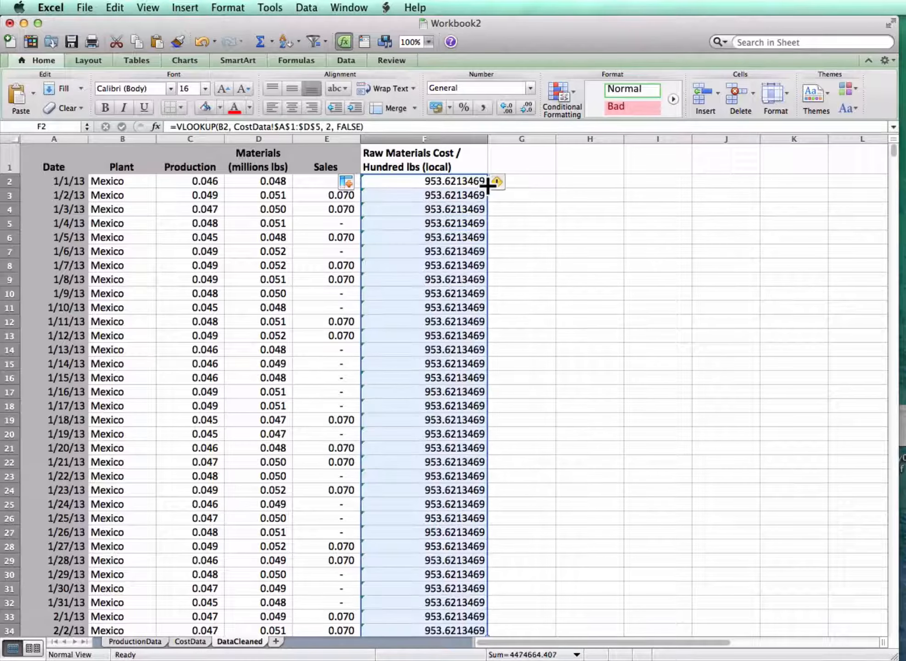
pyautogui.scroll(-20, 95, 343)
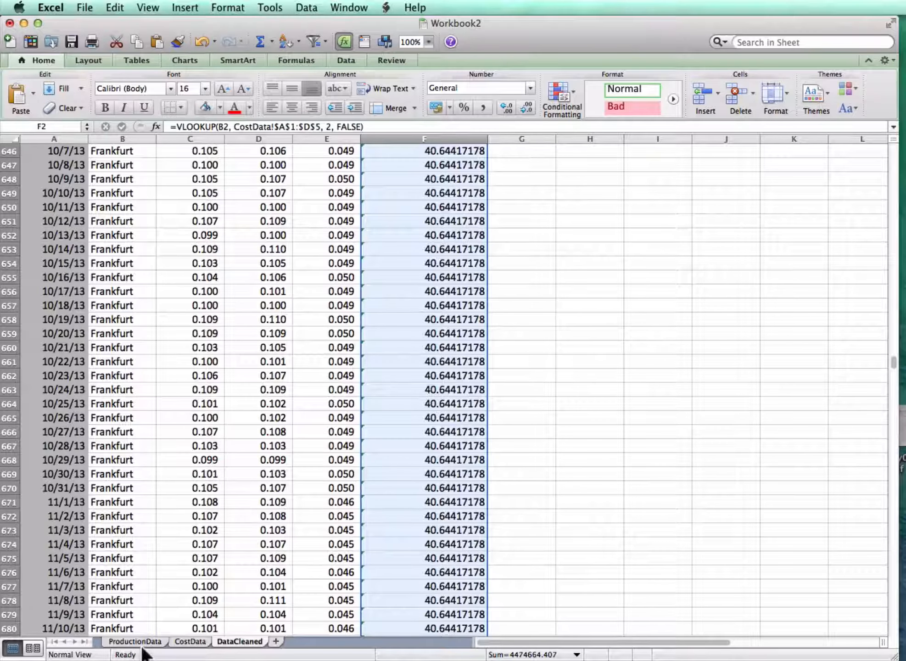
pyautogui.click(190, 641)
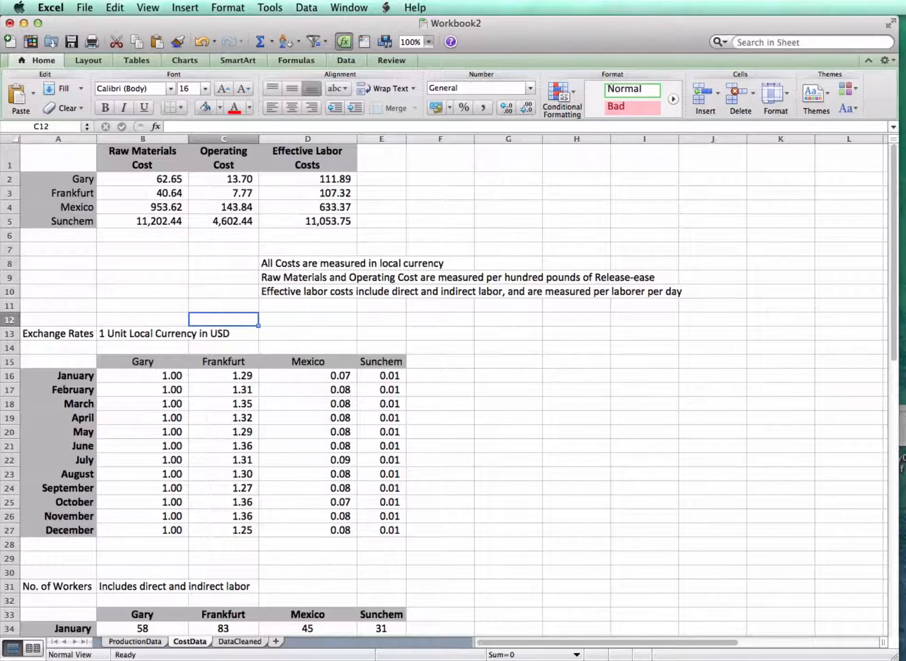
pyautogui.click(239, 642)
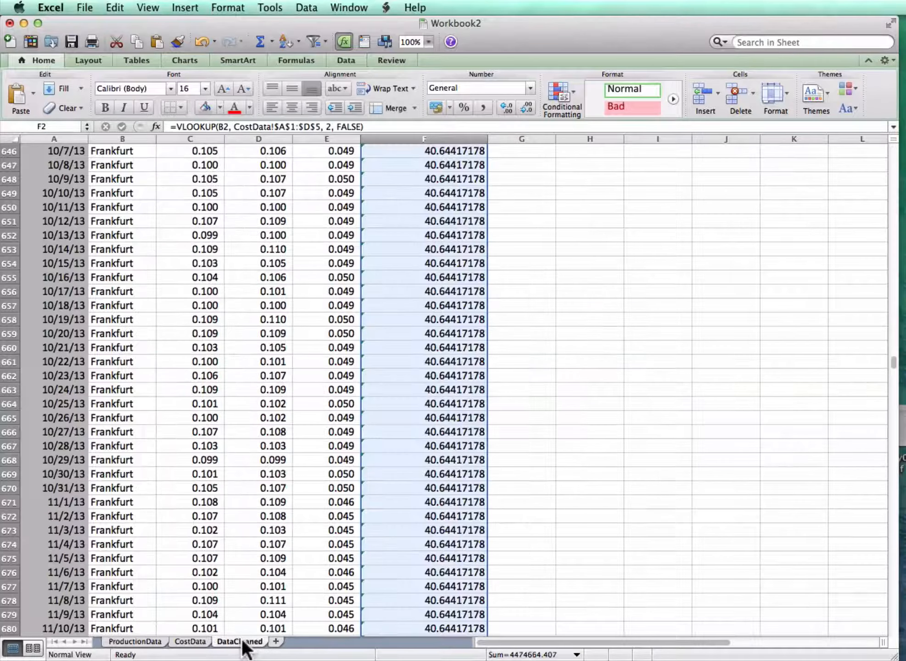
# - Return to header cell F1 on DataCleaned and shade it grey like the other headers
pyautogui.click(415, 573)
pyautogui.press('super+Up')
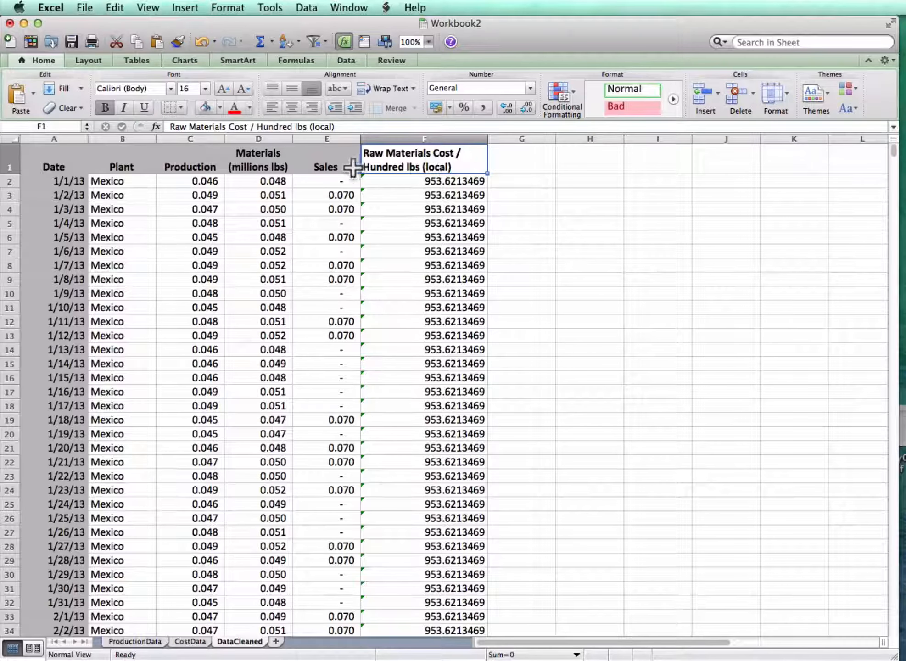
pyautogui.click(208, 108)
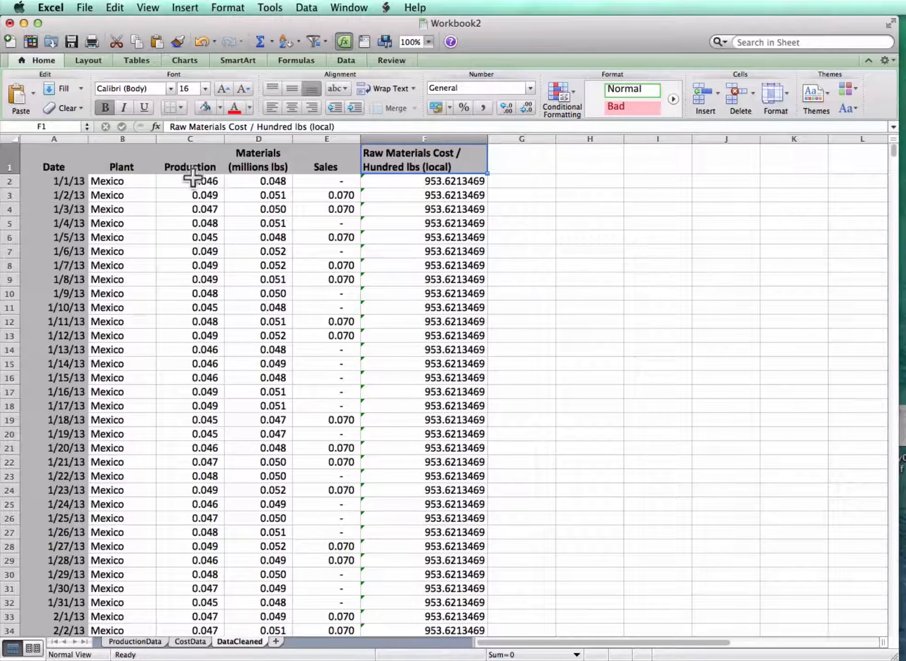
# - Enter the header "Raw Materials Cost (local)" in G1
pyautogui.click(539, 163)
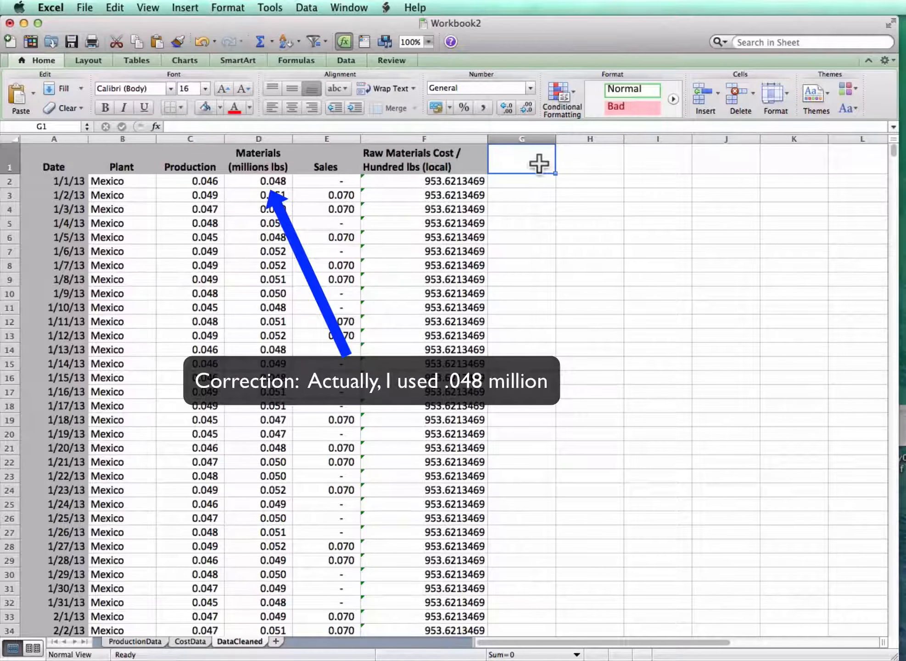
pyautogui.write('Raw mater')
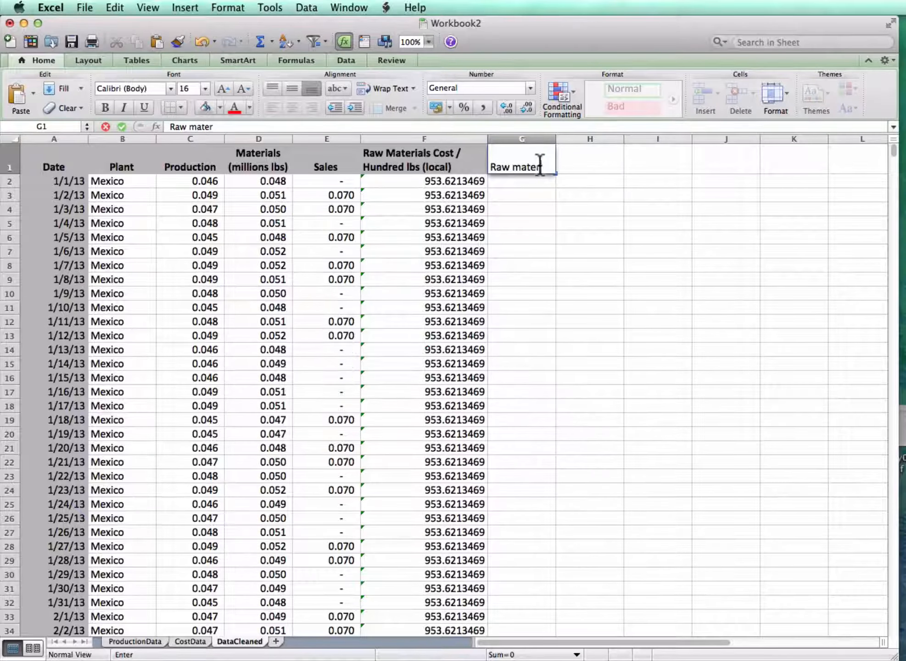
pyautogui.press('BackSpace')
pyautogui.press('BackSpace')
pyautogui.press('BackSpace')
pyautogui.press('BackSpace')
pyautogui.write('aterials')
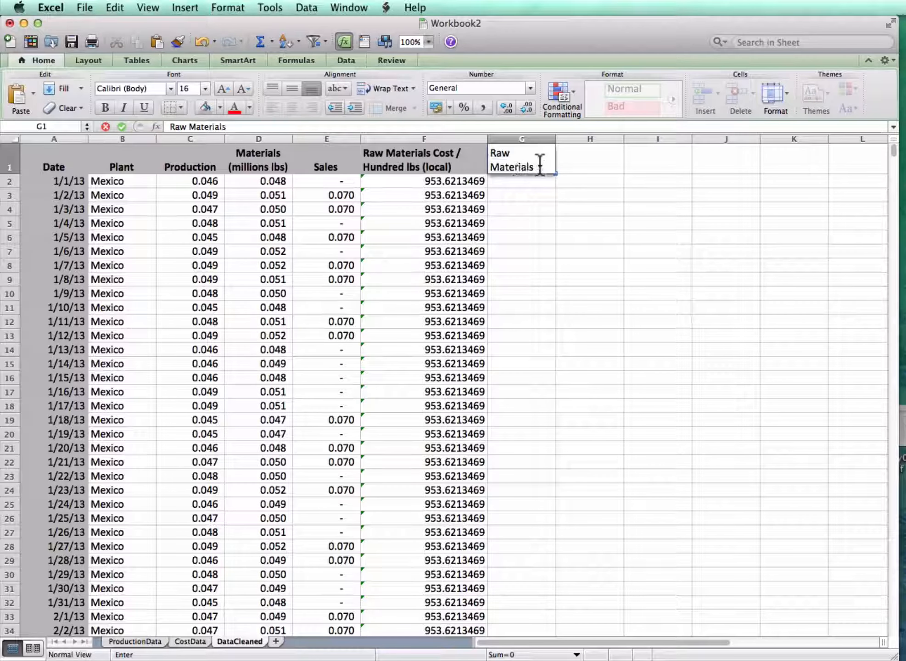
pyautogui.write(' Cost (loca')
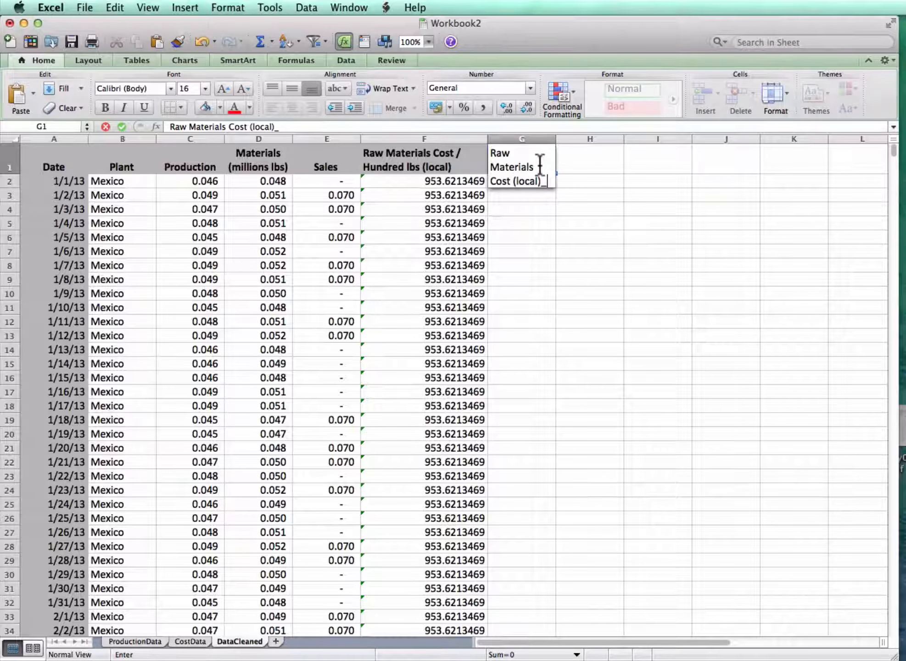
pyautogui.write('l)')
pyautogui.press('Return')
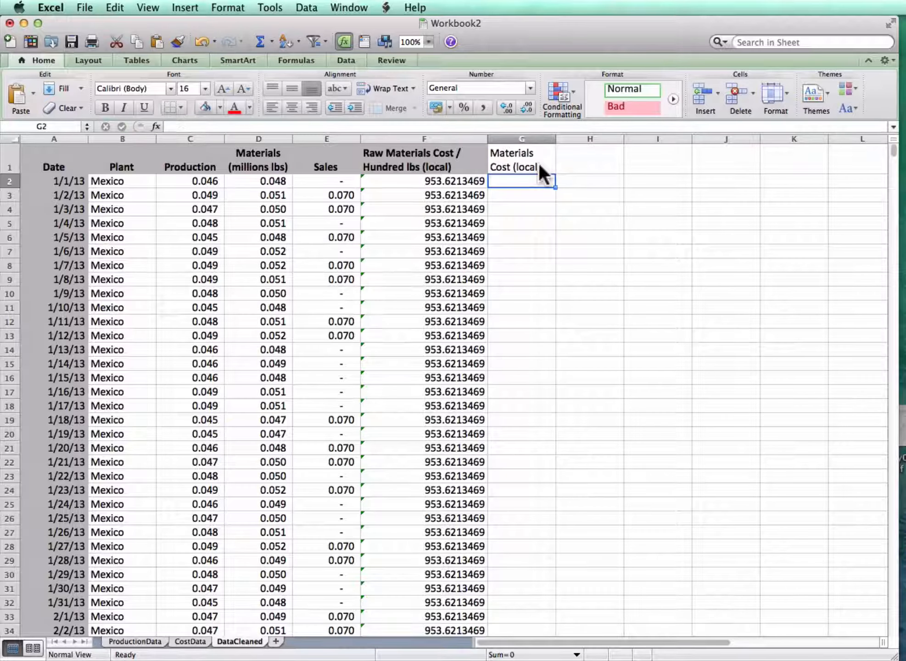
# - Enter the formula =F2*10000*D2 in G2 to calculate the local raw materials cost
pyautogui.write('=-')
pyautogui.press('BackSpace')
pyautogui.press('Left')
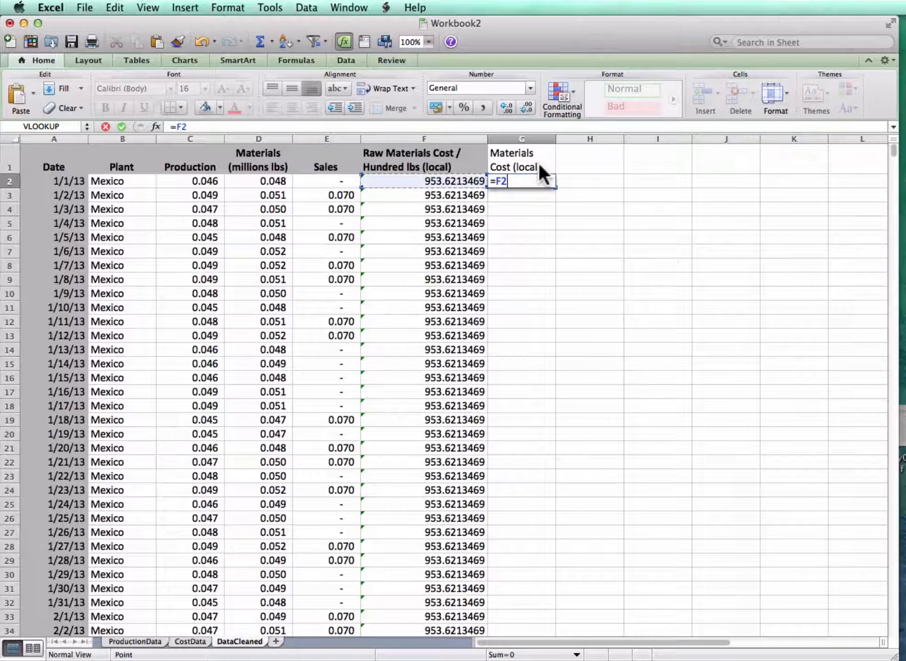
pyautogui.write('*10')
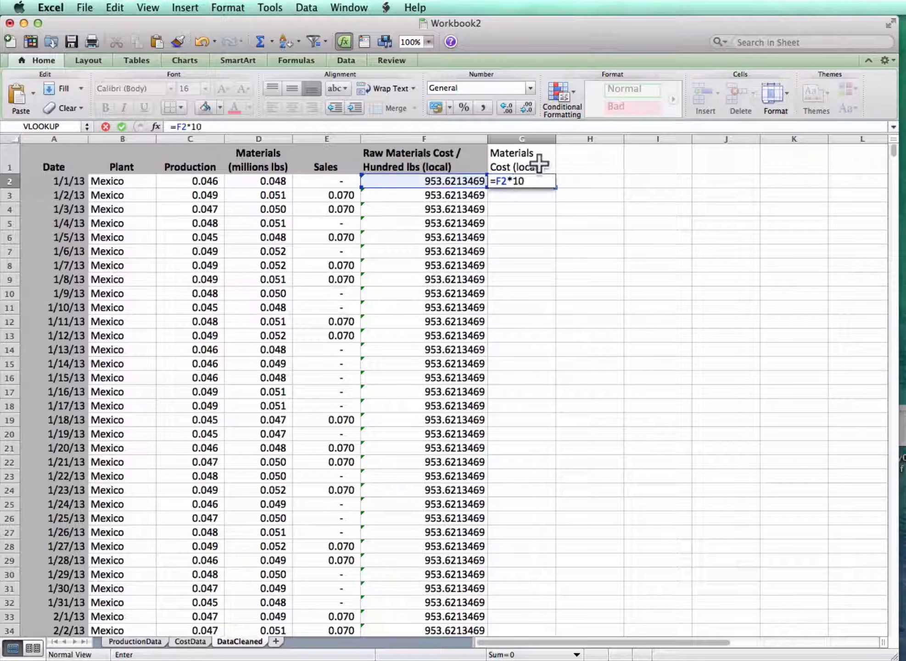
pyautogui.write('000*')
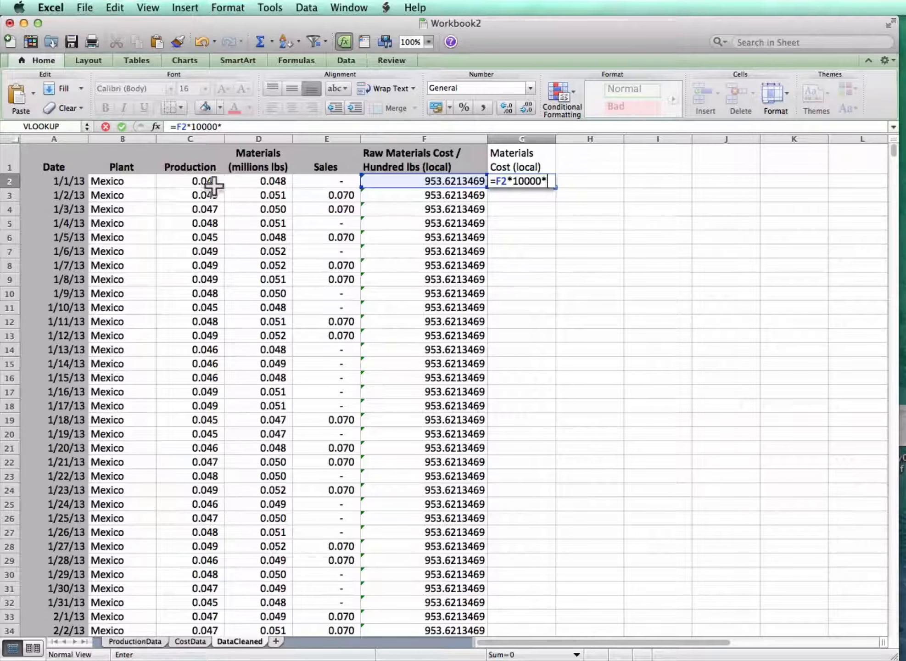
pyautogui.click(242, 183)
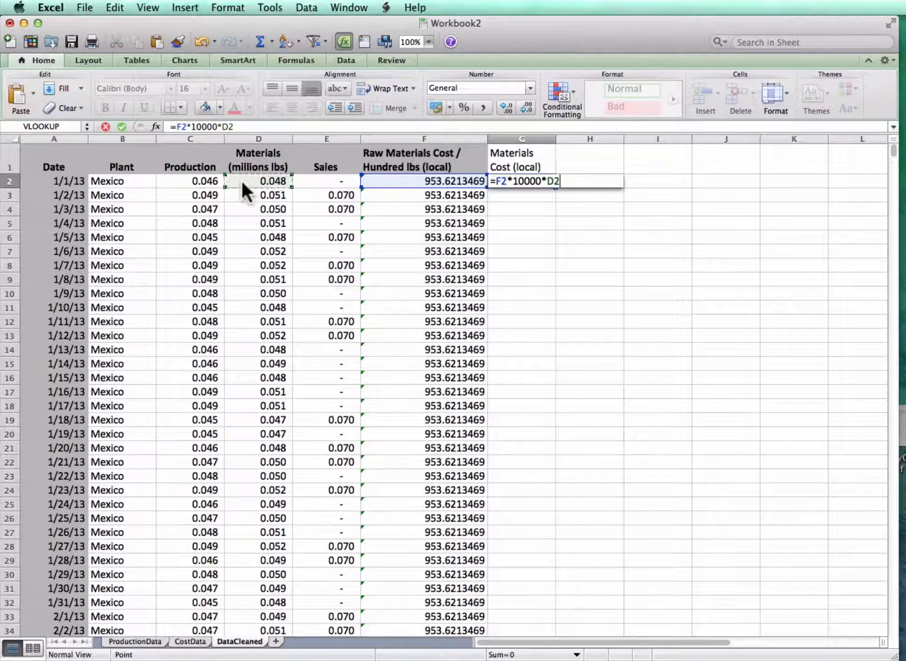
pyautogui.press('Return')
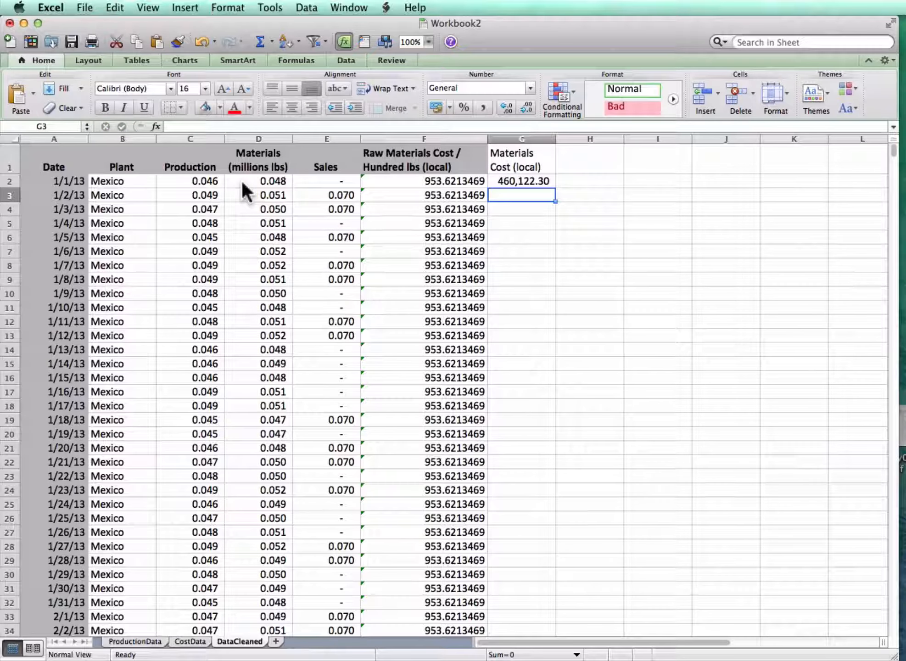
# - Fill the G2 cost formula down all data rows of column G and shade header cell G1 grey
pyautogui.click(543, 182)
pyautogui.doubleClick(557, 187)
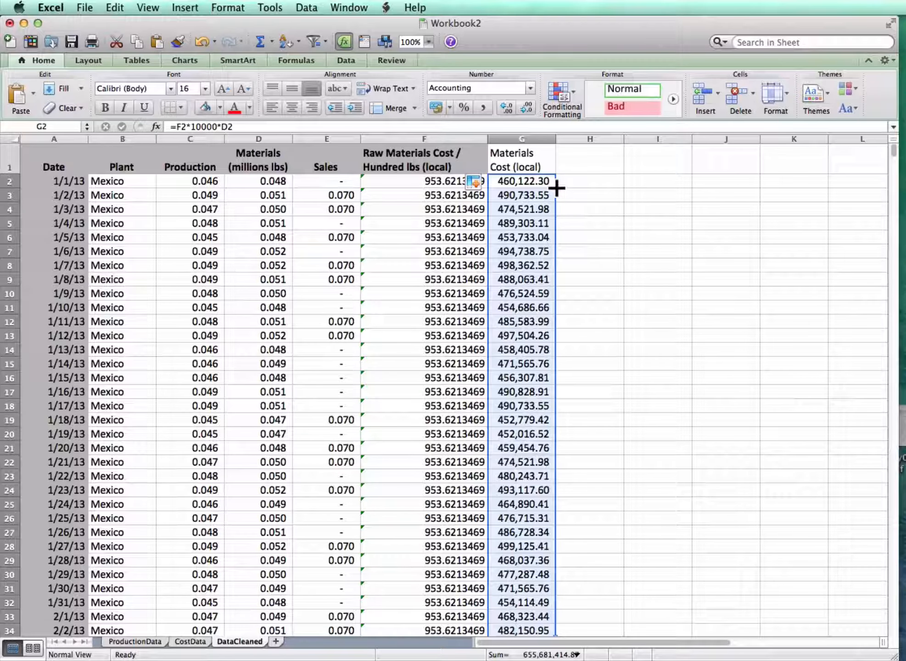
pyautogui.click(528, 158)
pyautogui.click(204, 108)
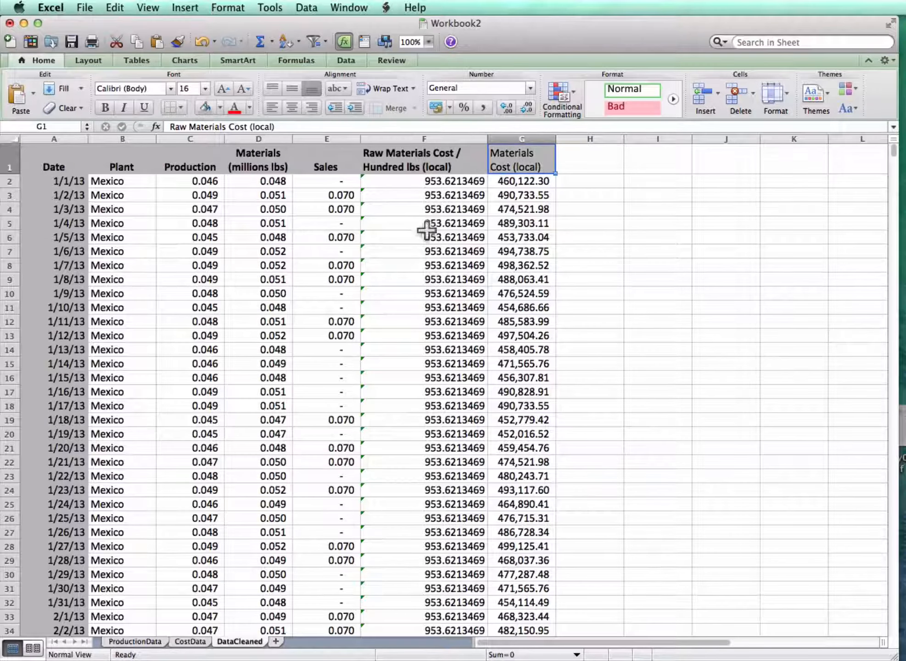
# - Bold the header in G1 and make row 1 taller so the three-line headers fit
pyautogui.press('super+b')
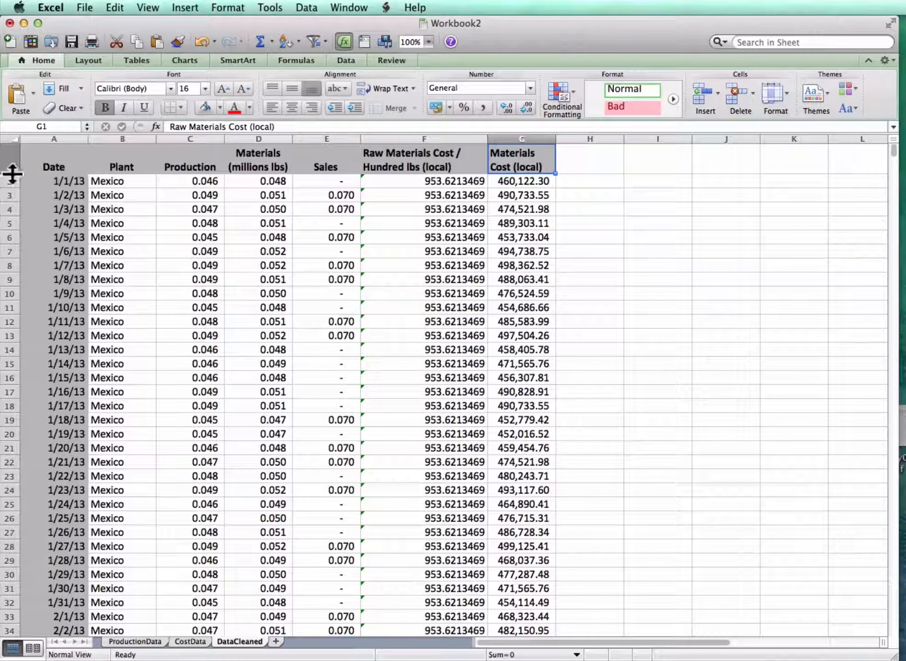
pyautogui.moveTo(12, 174); pyautogui.dragTo(13, 187)
# - Enter the header "Operating Cost / Hundred lbs (local)" in H1
pyautogui.click(594, 162)
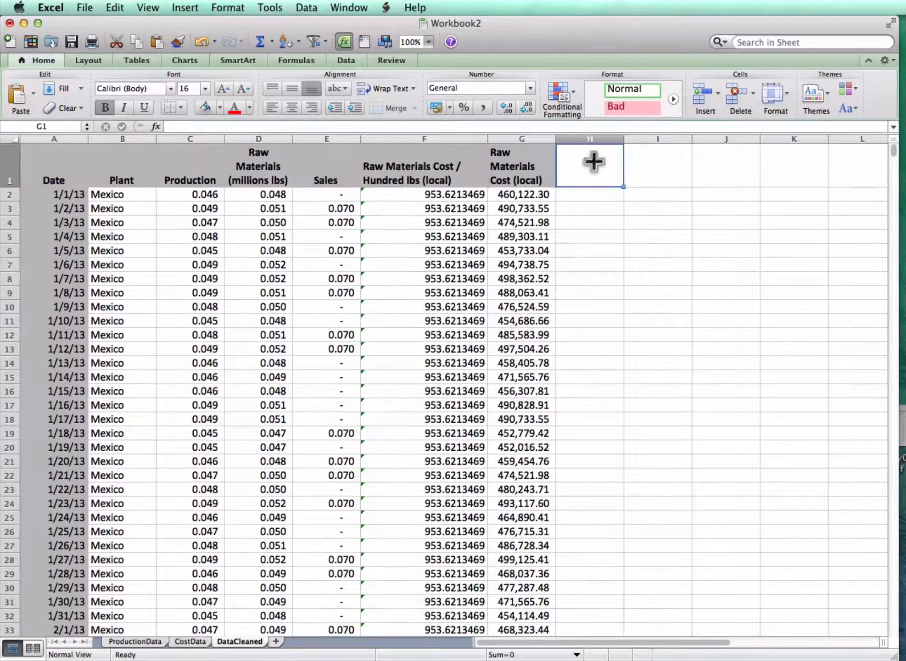
pyautogui.write('Opera')
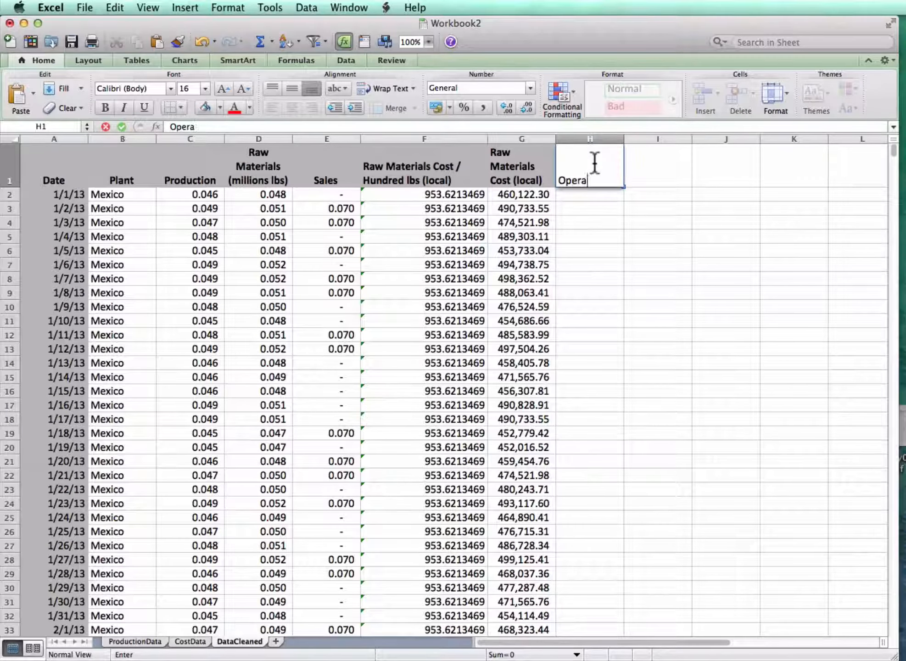
pyautogui.write('ting Cost / H')
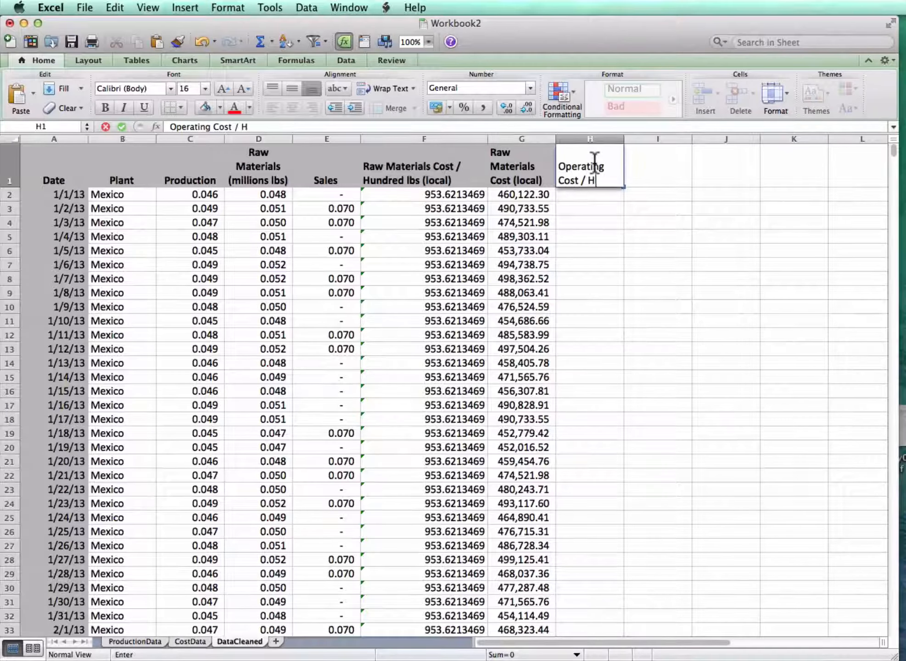
pyautogui.write('undred lbs (lco')
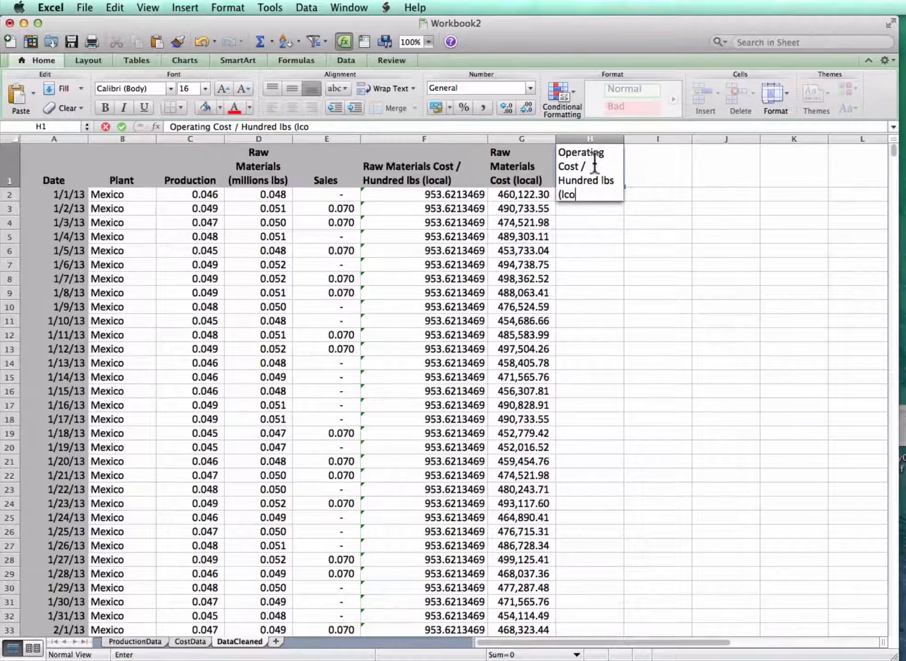
pyautogui.press('BackSpace')
pyautogui.press('BackSpace')
pyautogui.press('BackSpace')
pyautogui.press('Tab')
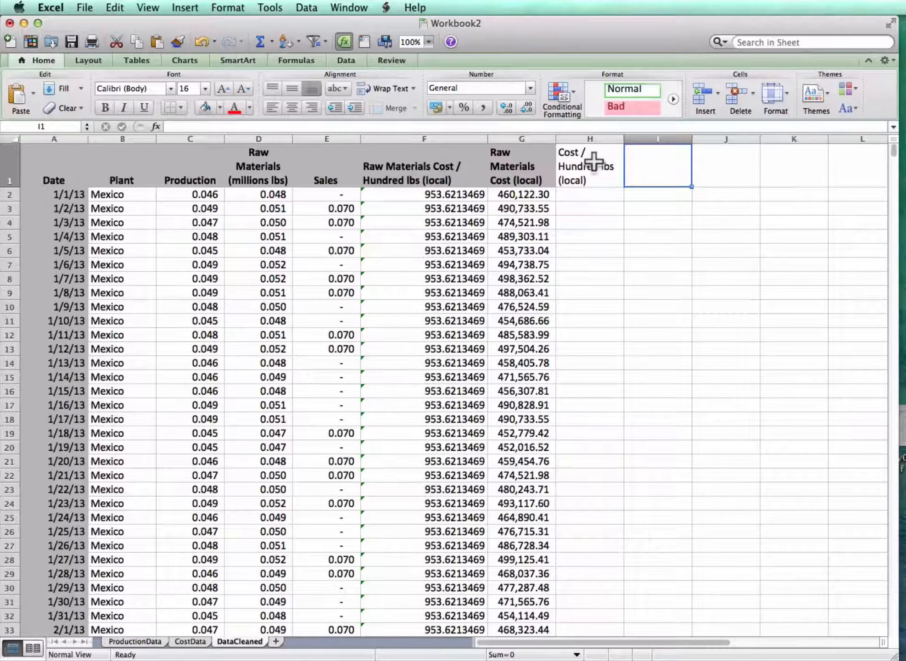
# - Enter the header "Labor Costs / laborer (local )" in I1
pyautogui.write('Labor Costs (')
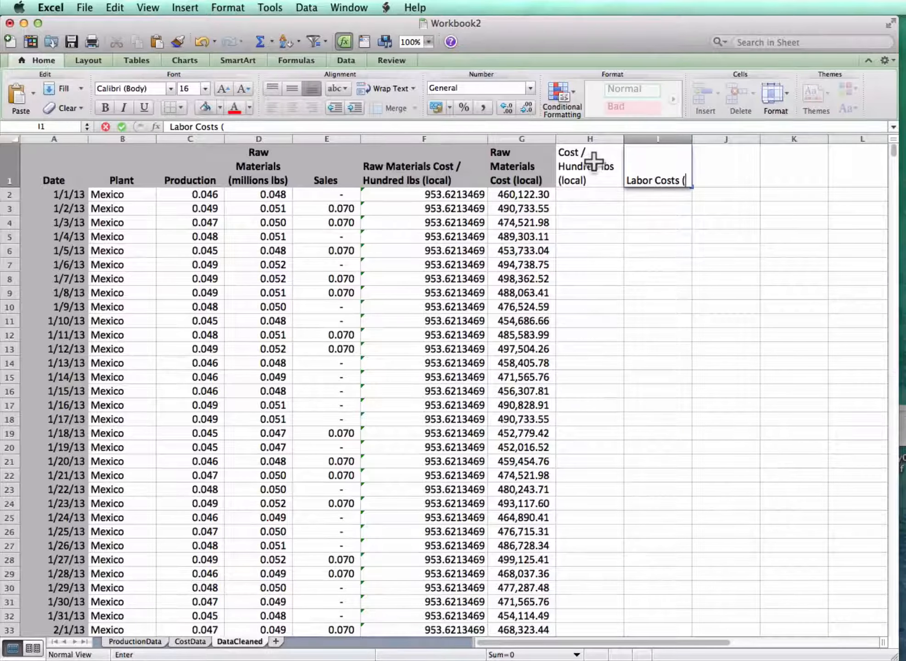
pyautogui.press('BackSpace')
pyautogui.write('/ laborer ')
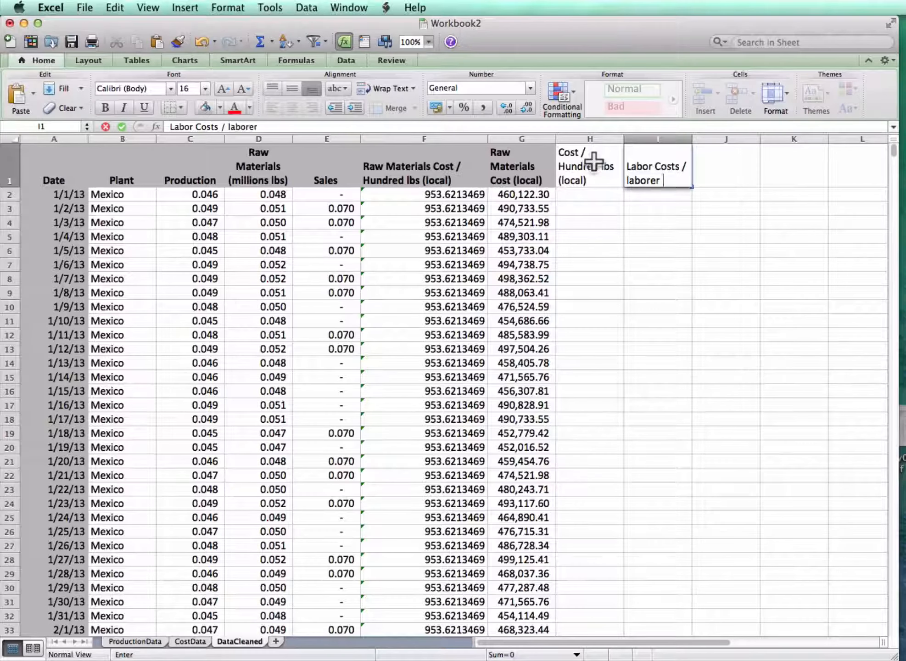
pyautogui.write('(local )')
pyautogui.press('Return')
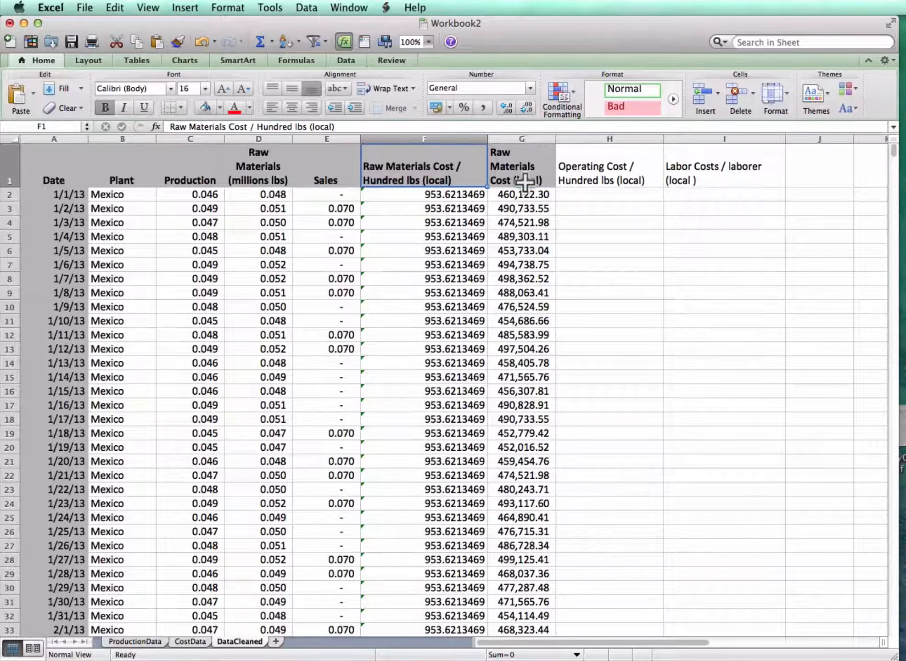
# - Review the row 2 formulas for raw materials, operating and labor costs in columns F to I
pyautogui.press('Down')
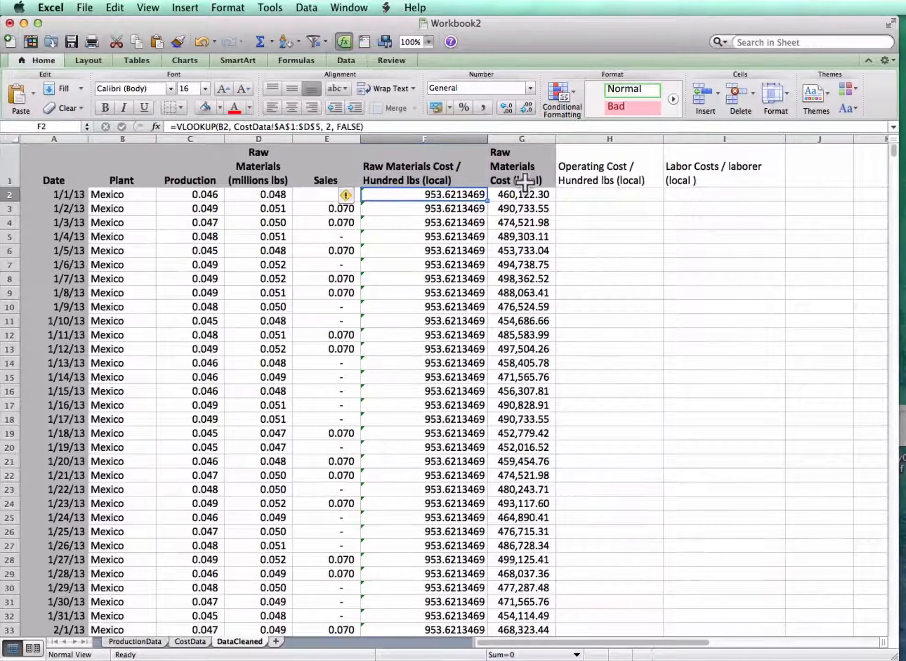
pyautogui.click(578, 182)
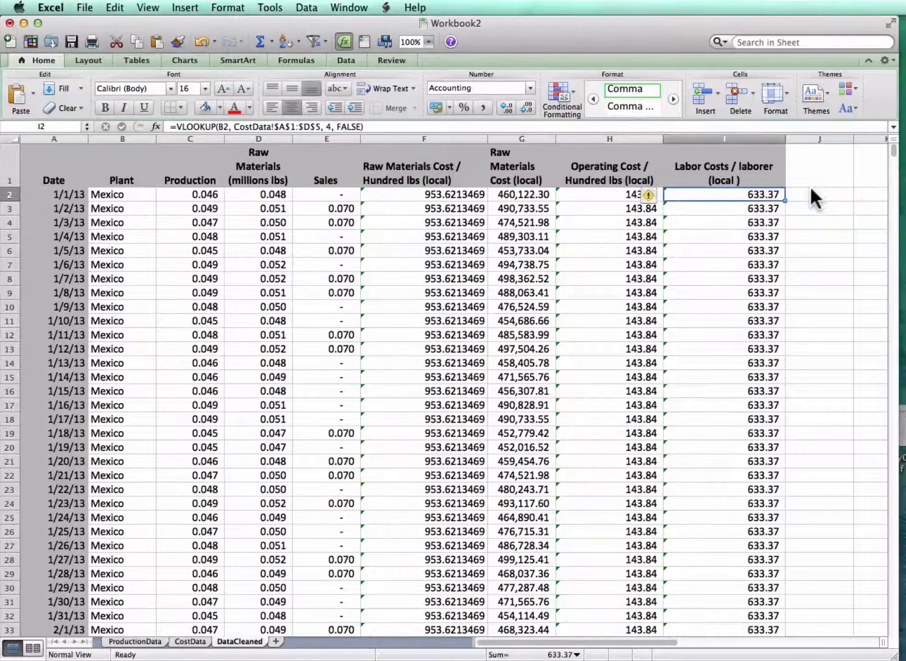
pyautogui.press('Left')
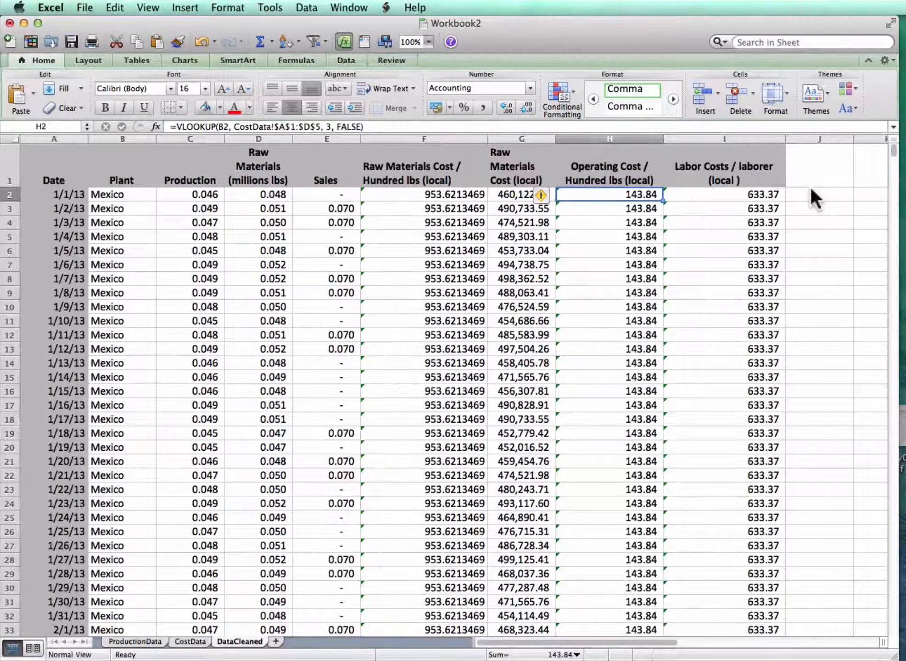
pyautogui.press('Right')
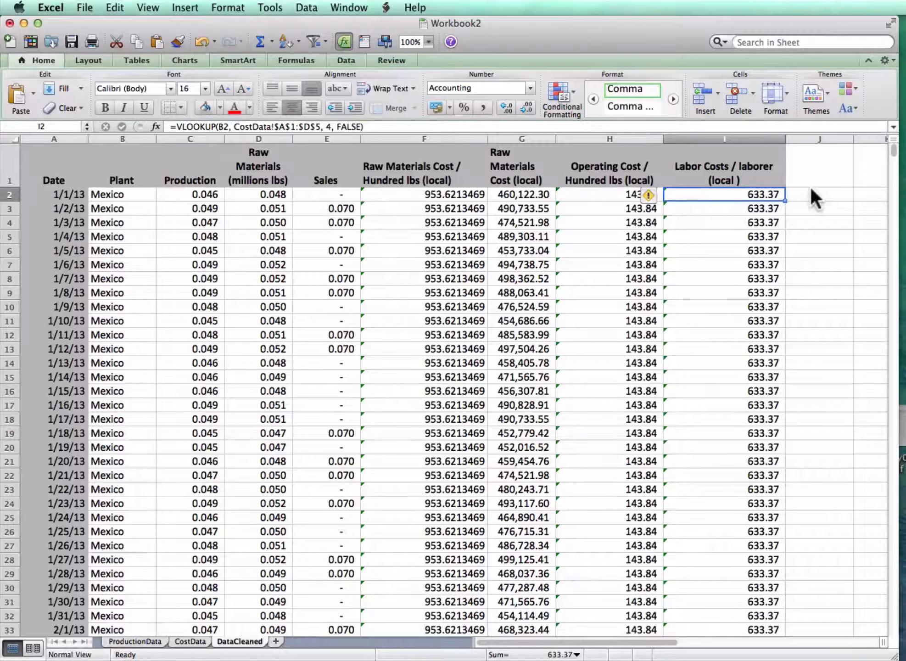
pyautogui.press('Left')
pyautogui.press('Left')
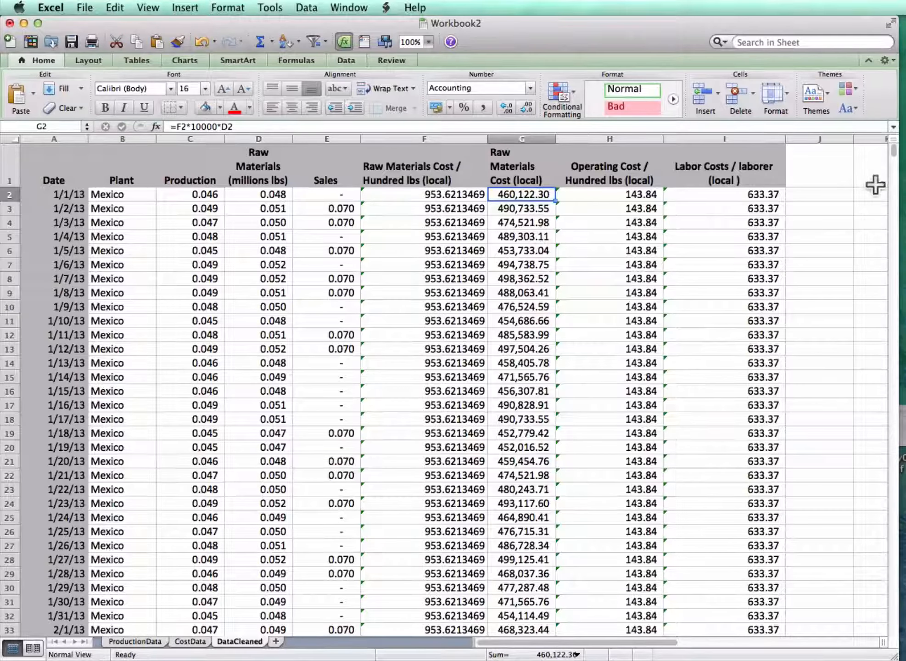
# - Enter the header "FX Rate" in J1, make it bold and shade it grey like the other headers
pyautogui.click(810, 175)
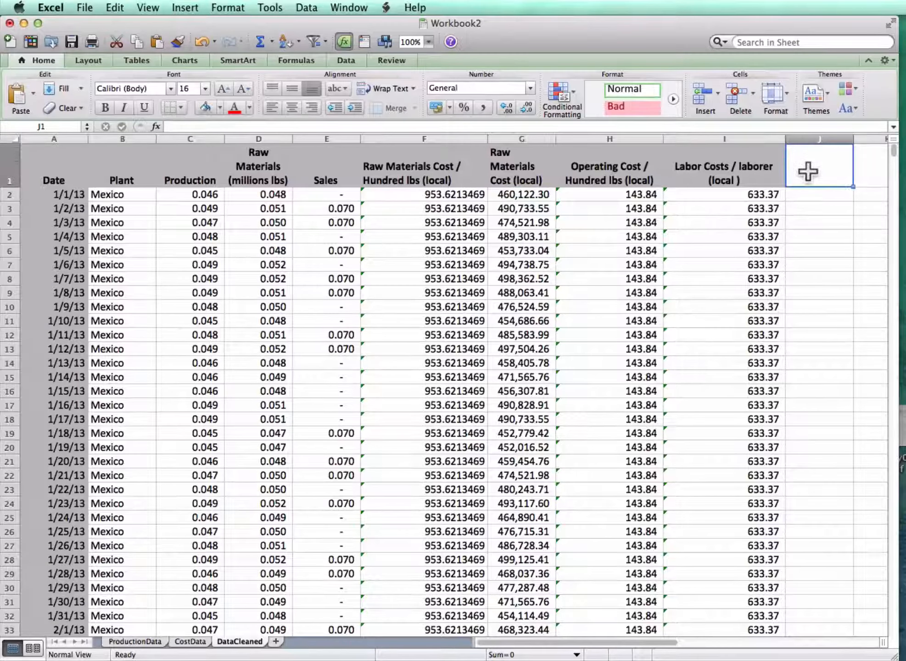
pyautogui.write('FX Rate')
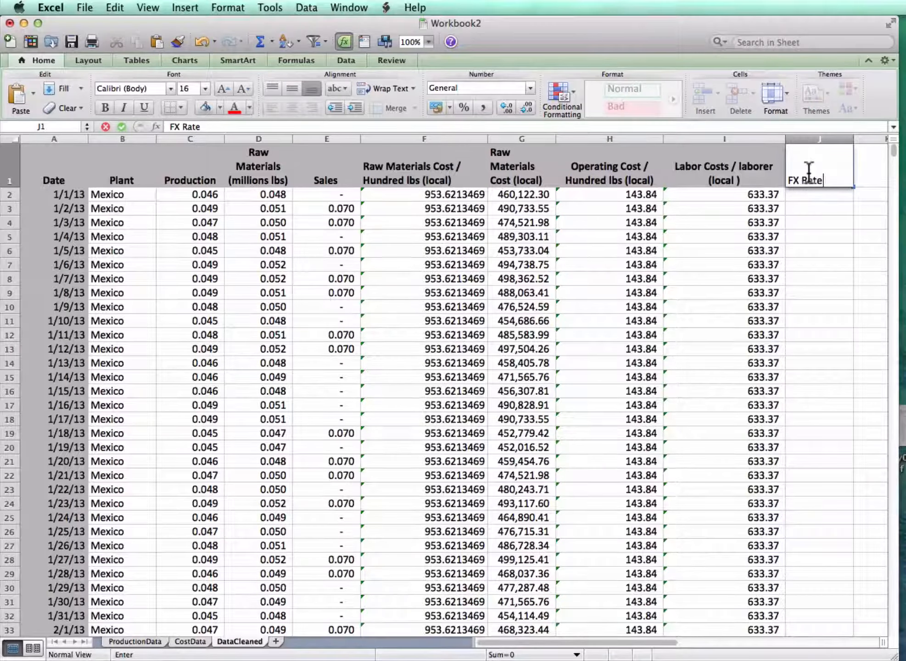
pyautogui.hotkey('ctrl', 'Return')
pyautogui.press('super+b')
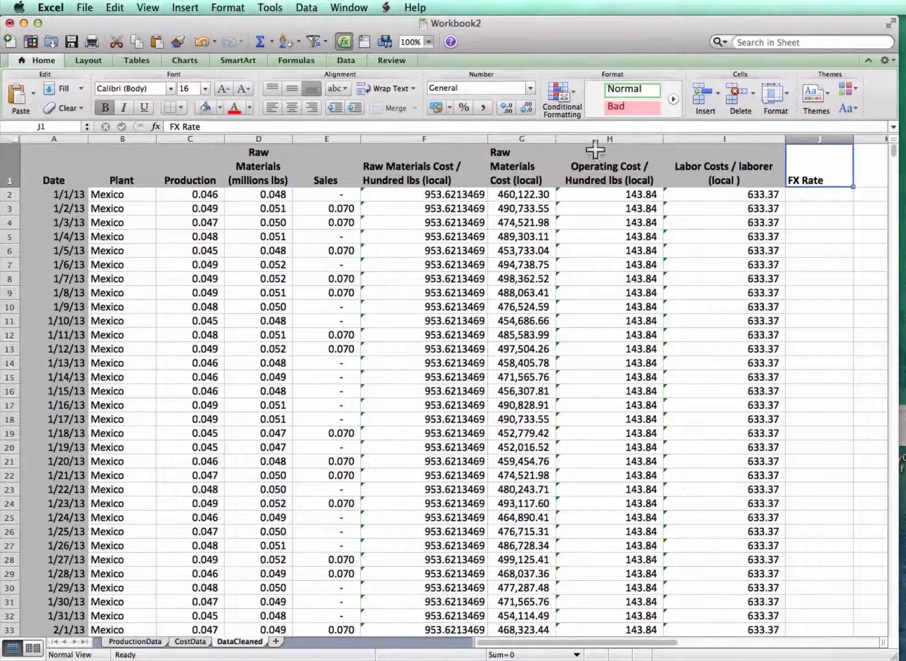
pyautogui.click(202, 110)
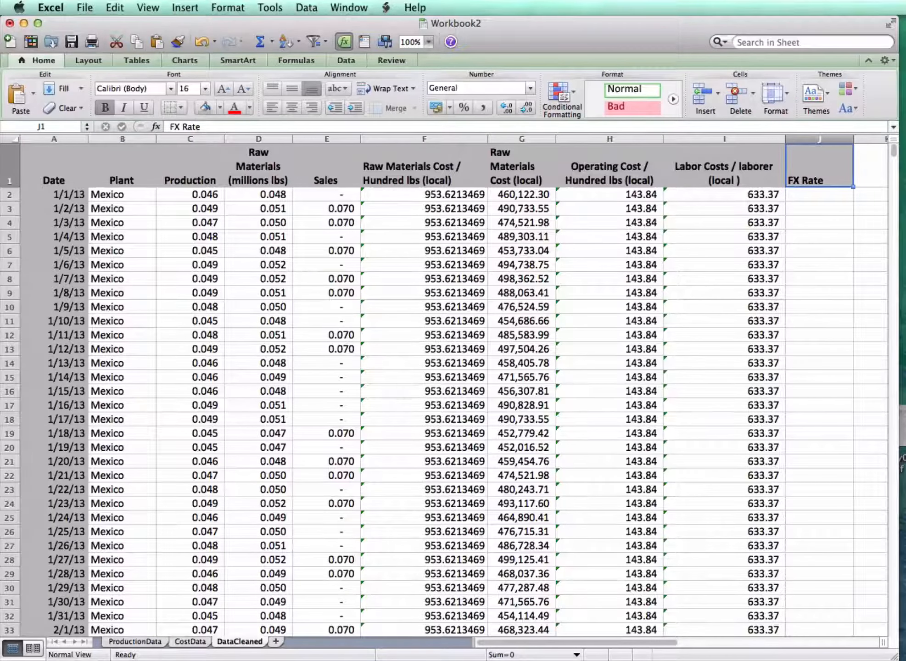
# - Check the monthly exchange rates table on CostData and insert a blank column before FX Rate on DataCleaned
pyautogui.click(177, 643)
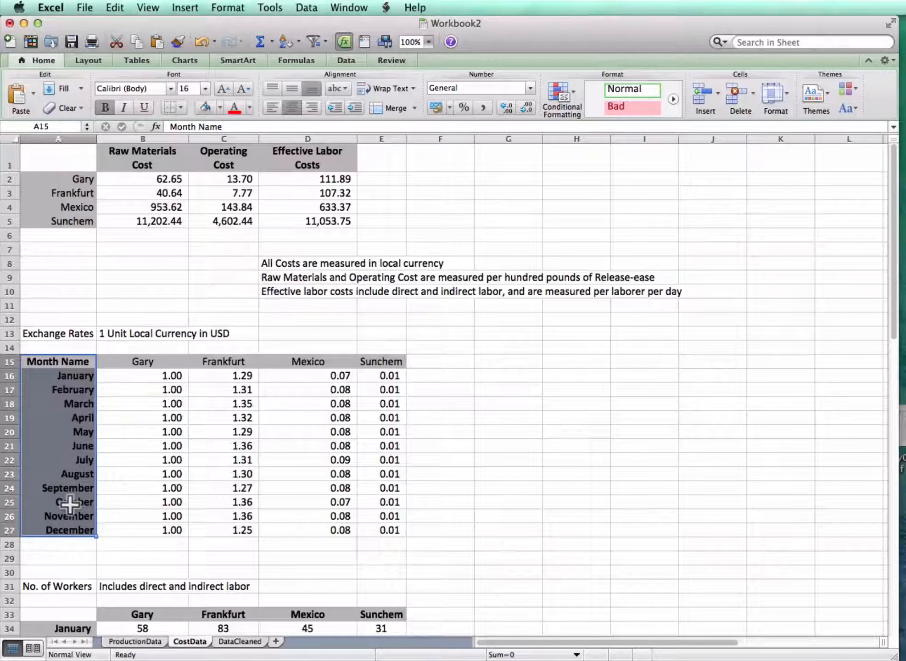
pyautogui.click(234, 643)
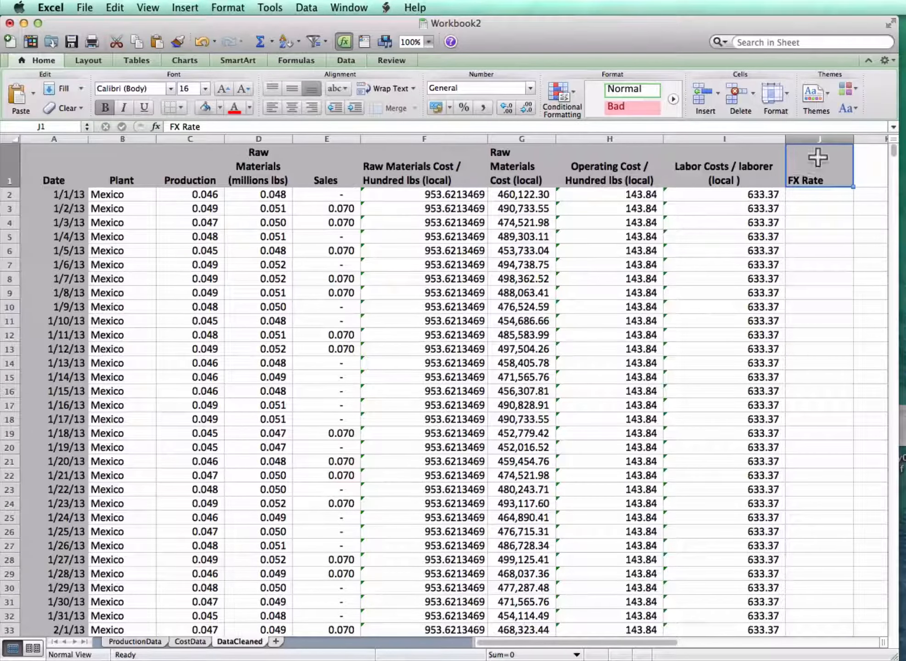
pyautogui.click(838, 135)
pyautogui.rightClick(838, 135)
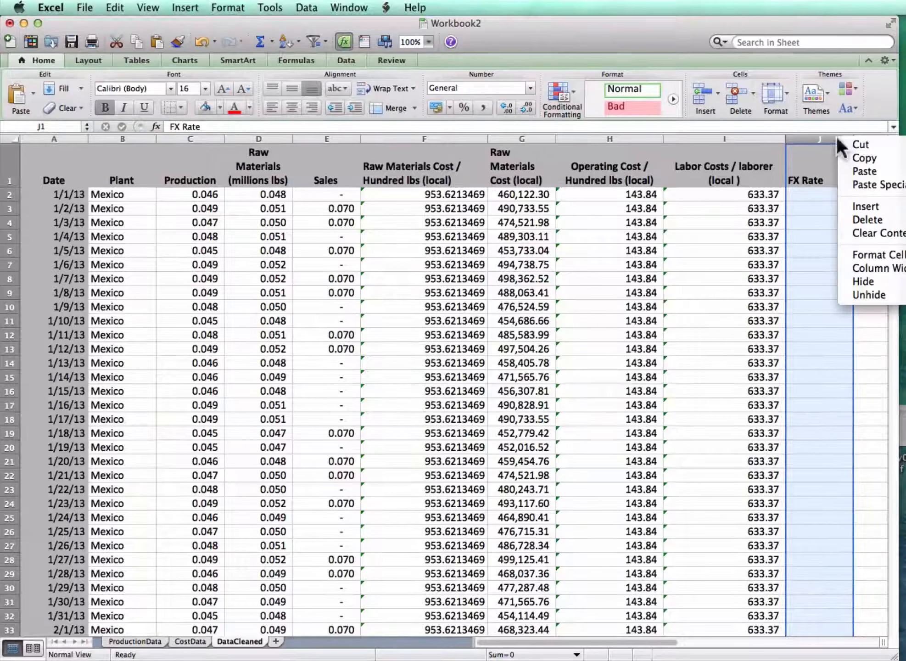
pyautogui.click(866, 206)
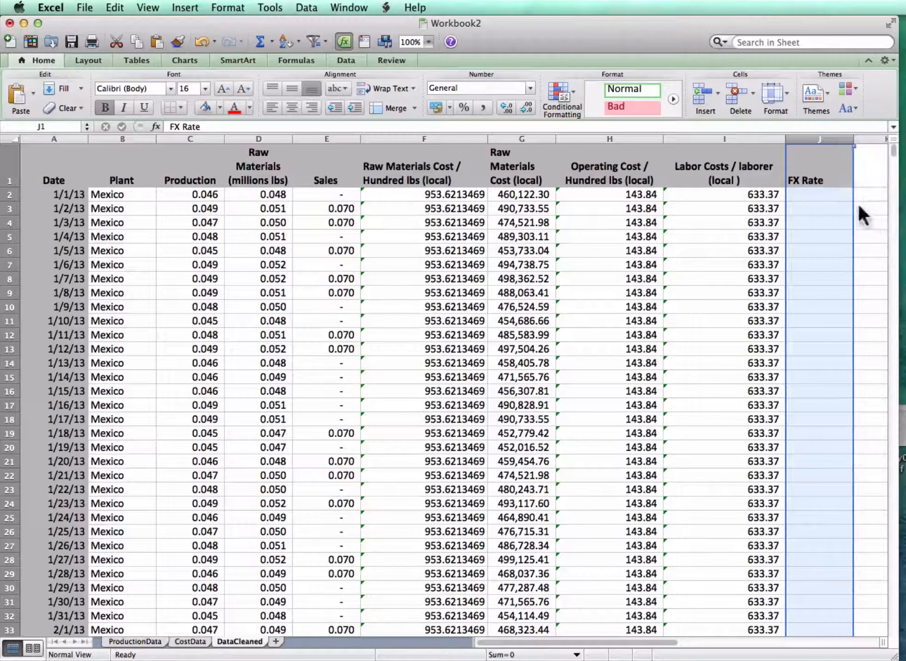
# - Enter the header "Month No." in J1 of the newly inserted column
pyautogui.click(834, 172)
pyautogui.hscroll(3, 836, 174)
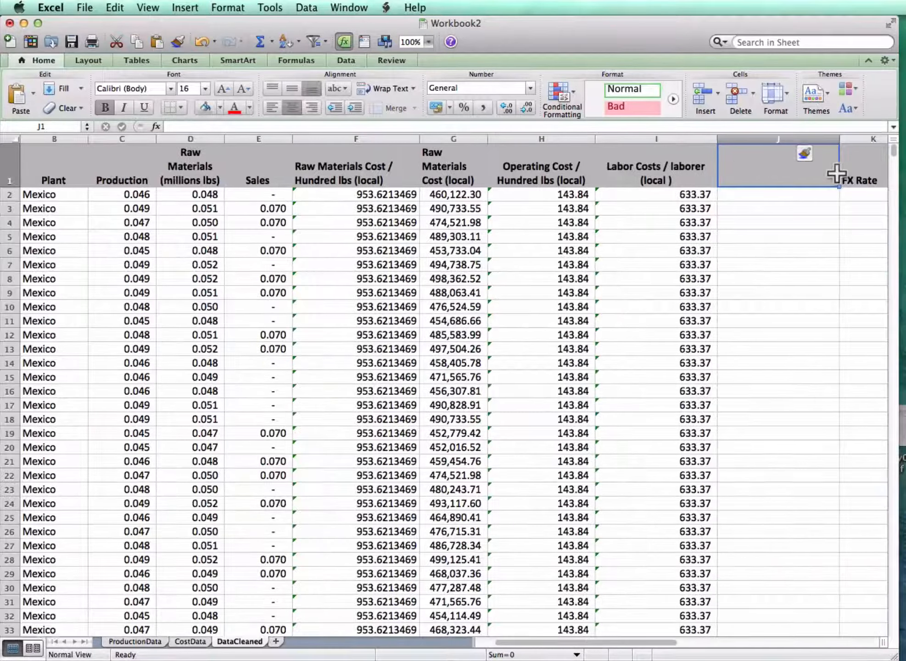
pyautogui.write('M')
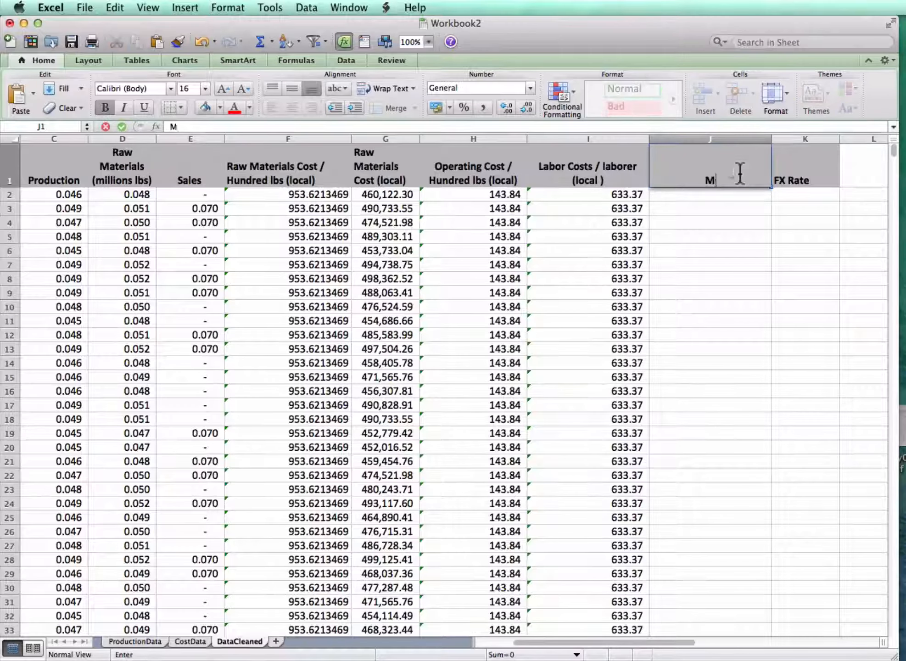
pyautogui.write('onth No.')
pyautogui.press('Return')
# - Enter the formula =MONTH(A2) in J2 to extract the month number from the date
pyautogui.write('=')
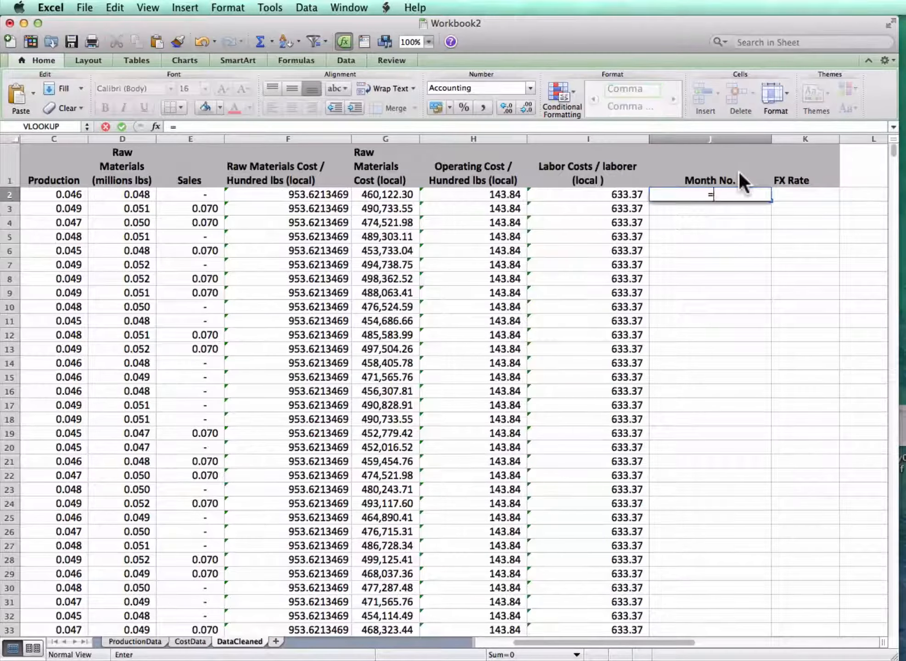
pyautogui.write('month(')
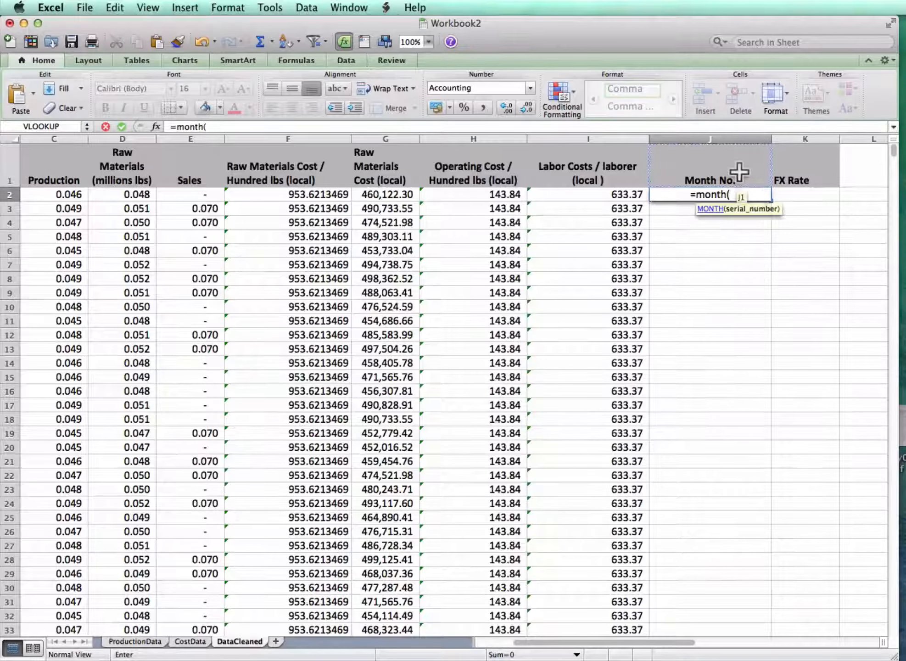
pyautogui.hscroll(-2, 593, 196)
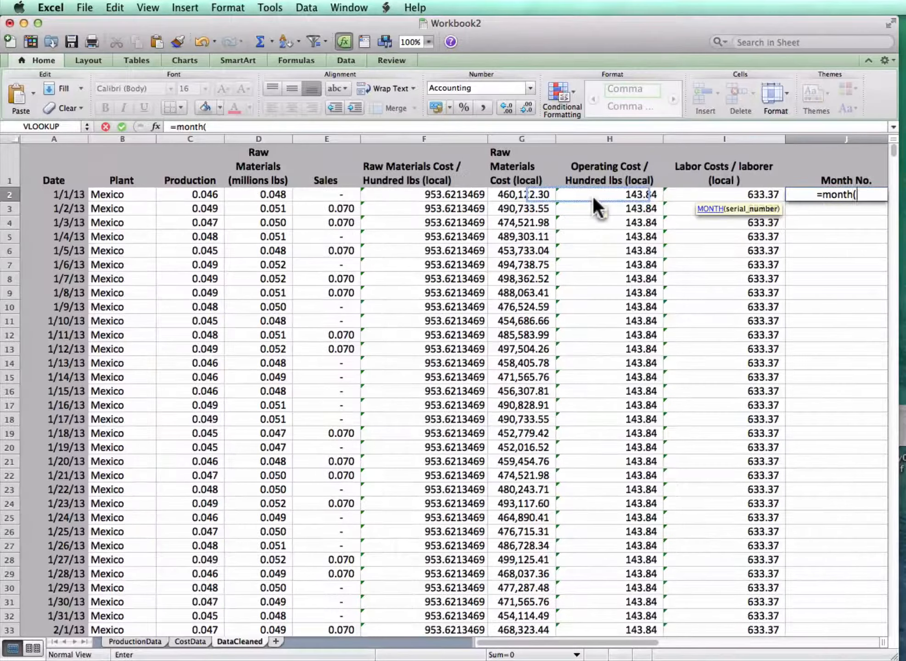
pyautogui.click(62, 193)
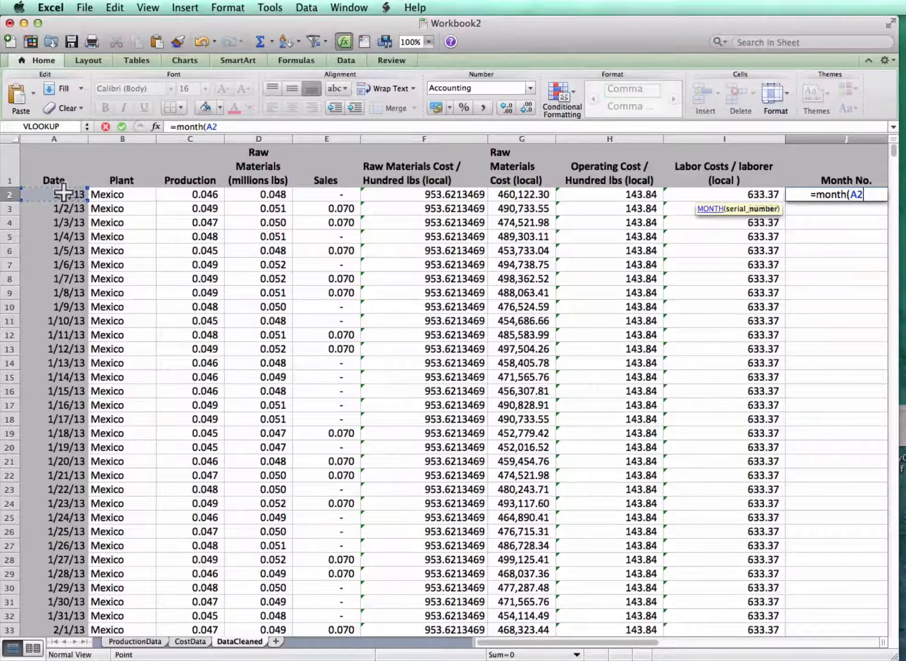
pyautogui.write(')')
pyautogui.press('Return')
# - Set the number format of J2 to General and narrow column J to fit its header
pyautogui.press('Up')
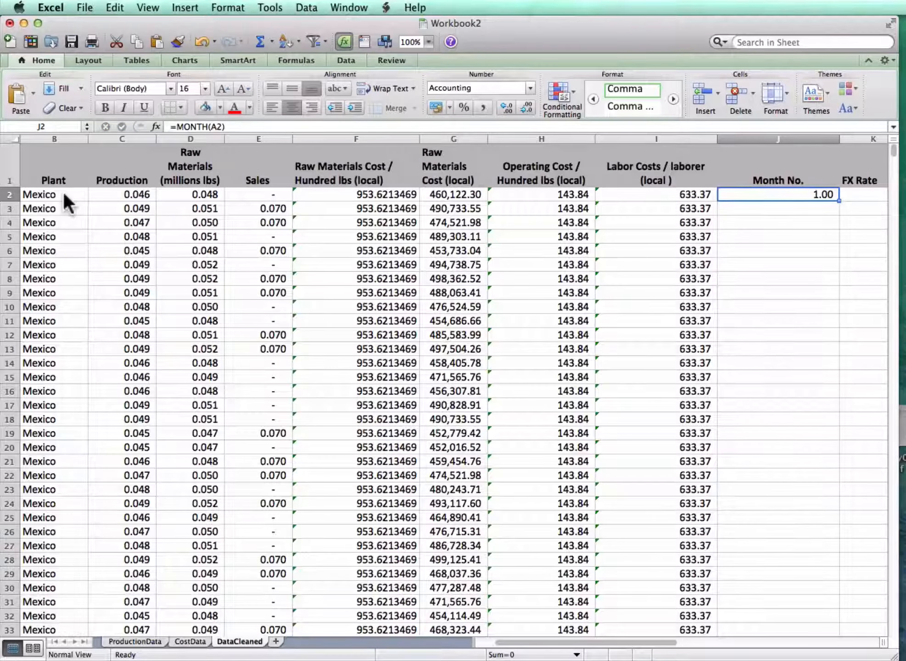
pyautogui.click(529, 89)
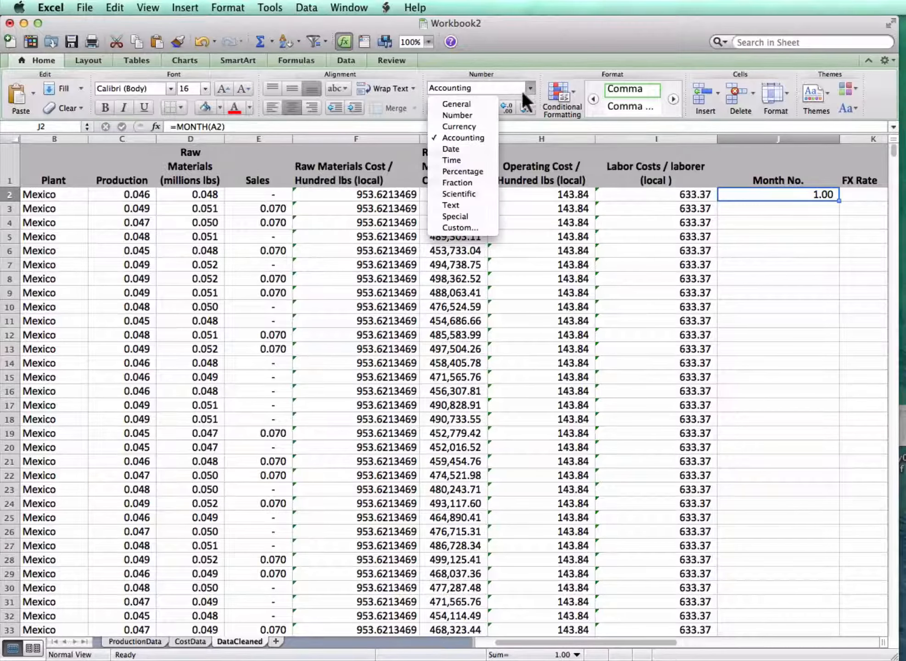
pyautogui.click(491, 105)
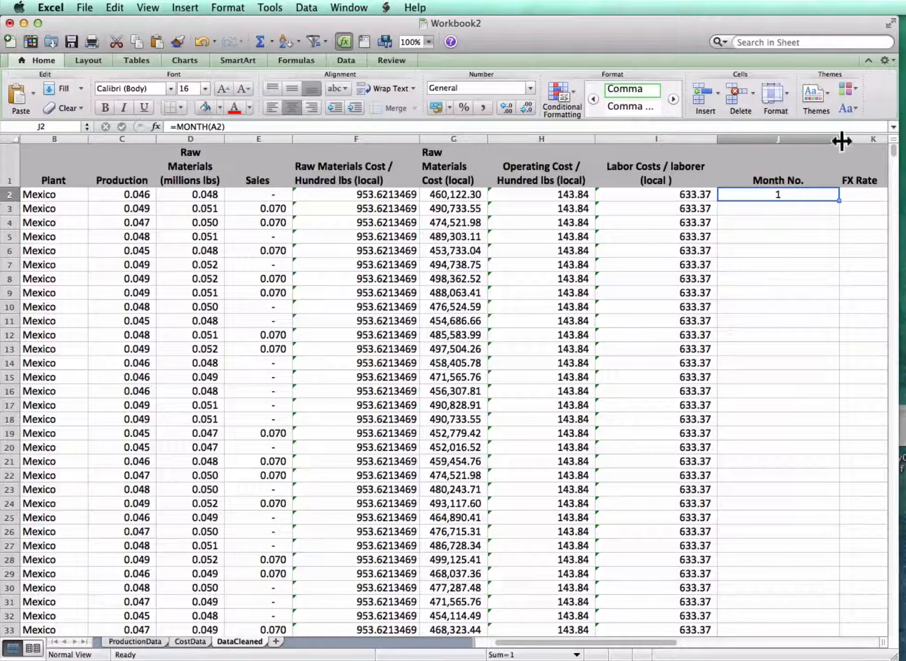
pyautogui.moveTo(839, 137); pyautogui.dragTo(778, 195)
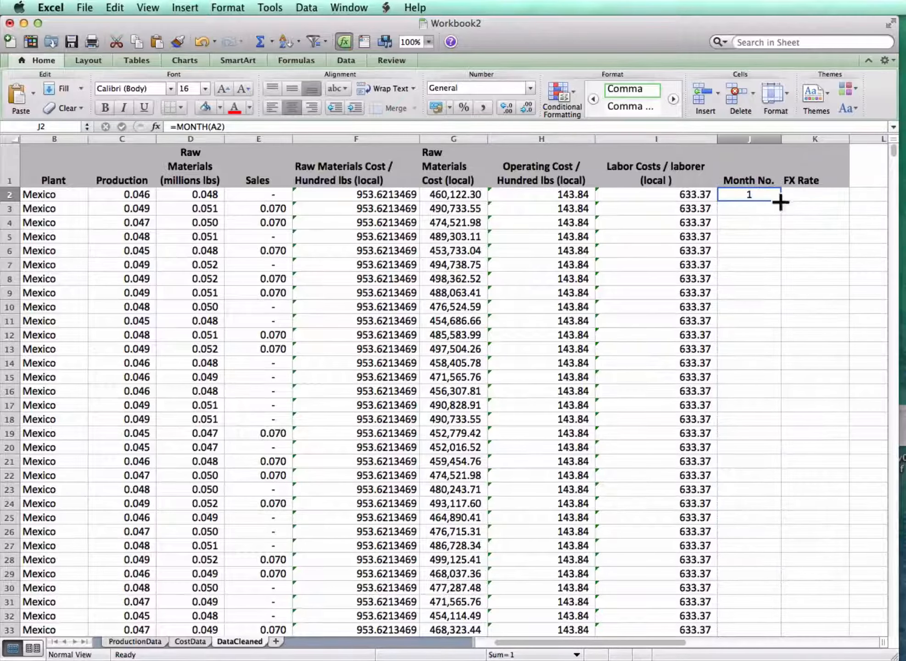
# - Fill the J2 month formula down all data rows and check the month numbers against the dates
pyautogui.doubleClick(780, 200)
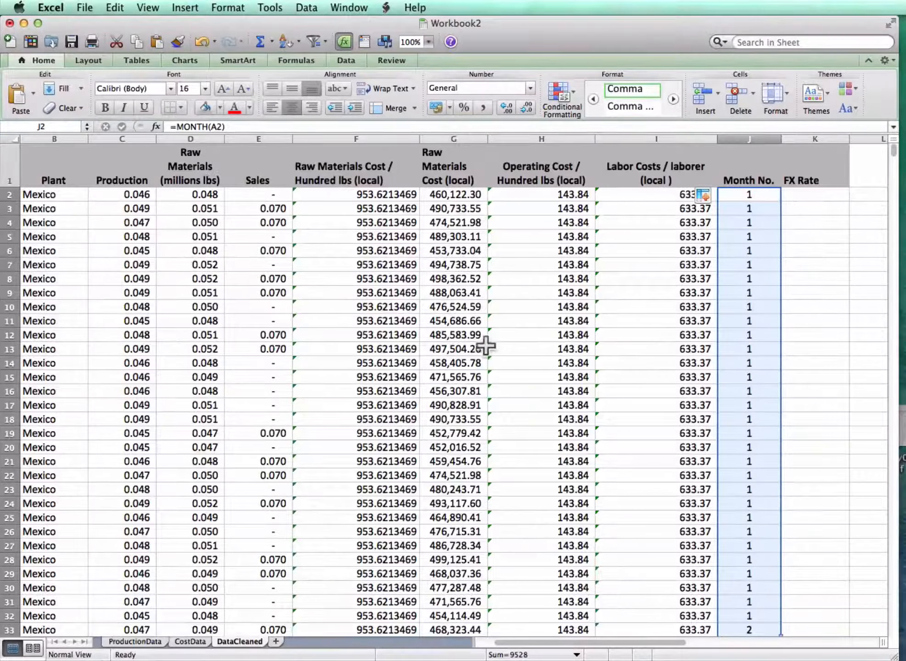
pyautogui.hscroll(-2, 478, 345)
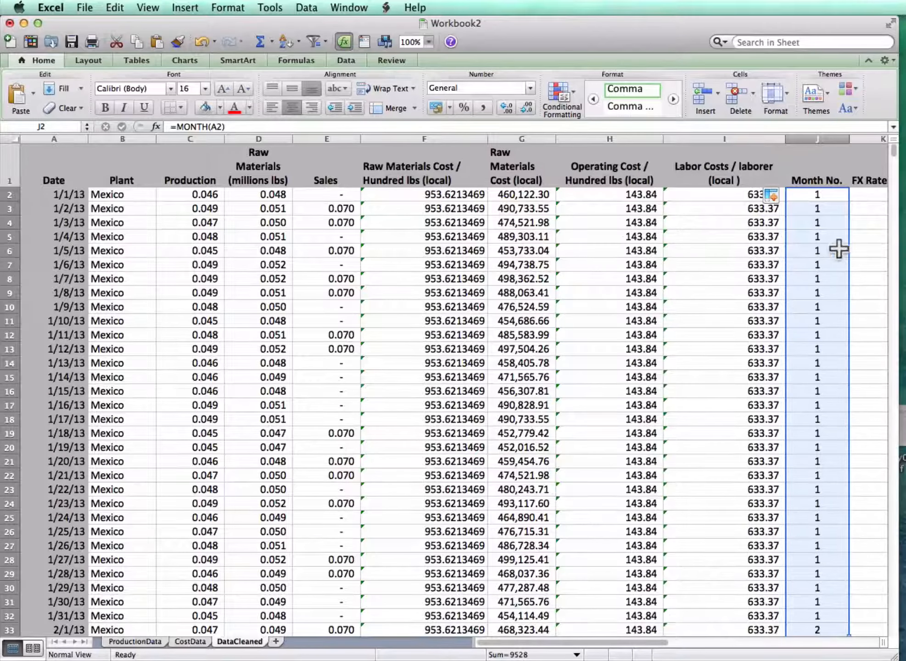
pyautogui.scroll(-10, 840, 250)
pyautogui.scroll(-20, 839, 250)
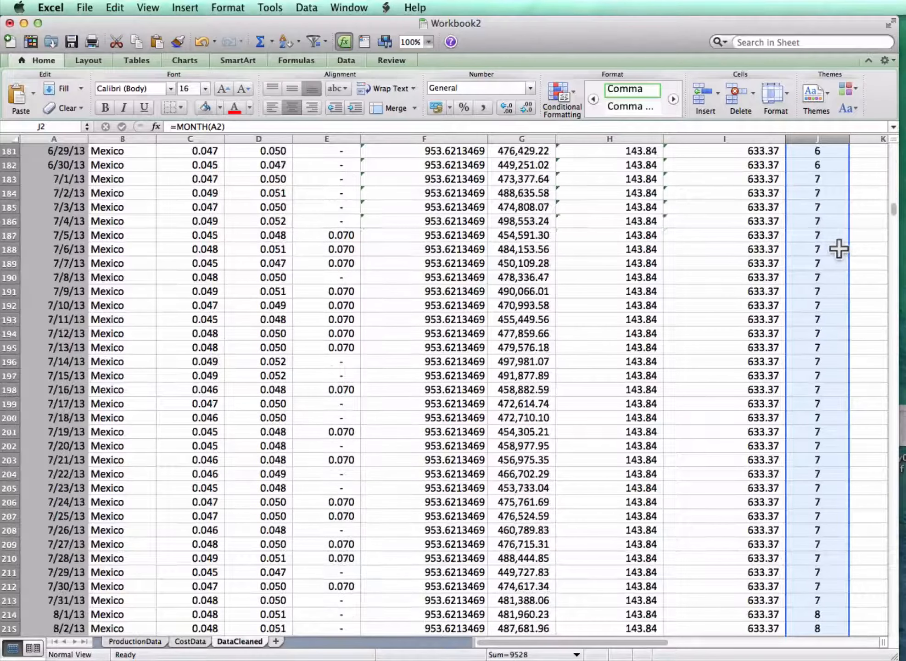